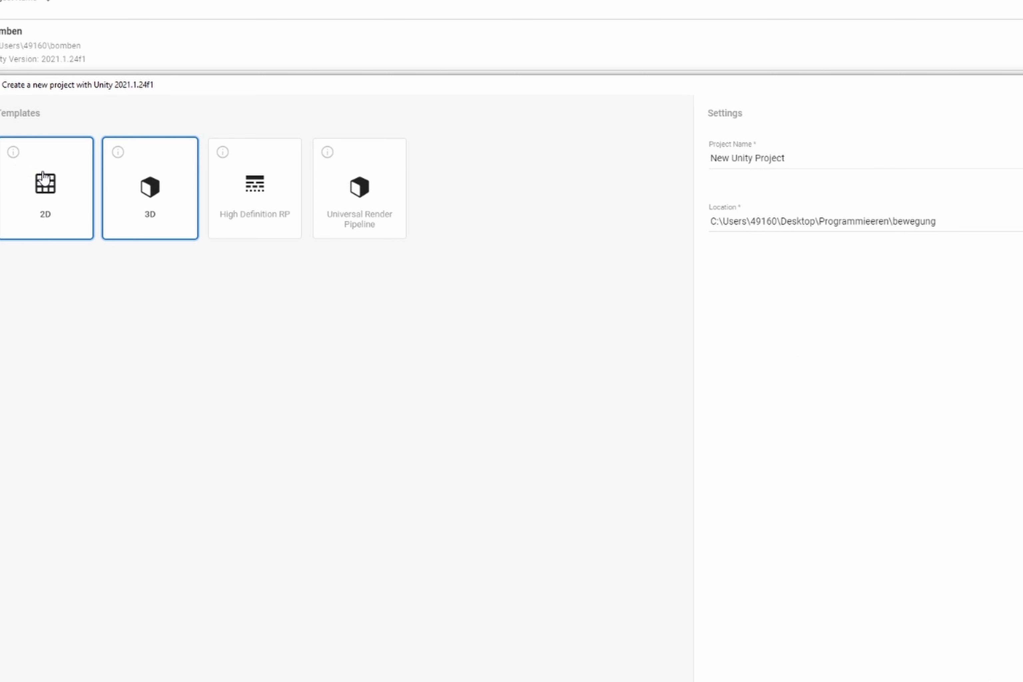
# Create a new 2D-template project named 'movmen' in Unity Hub
pyautogui.click(43, 178)
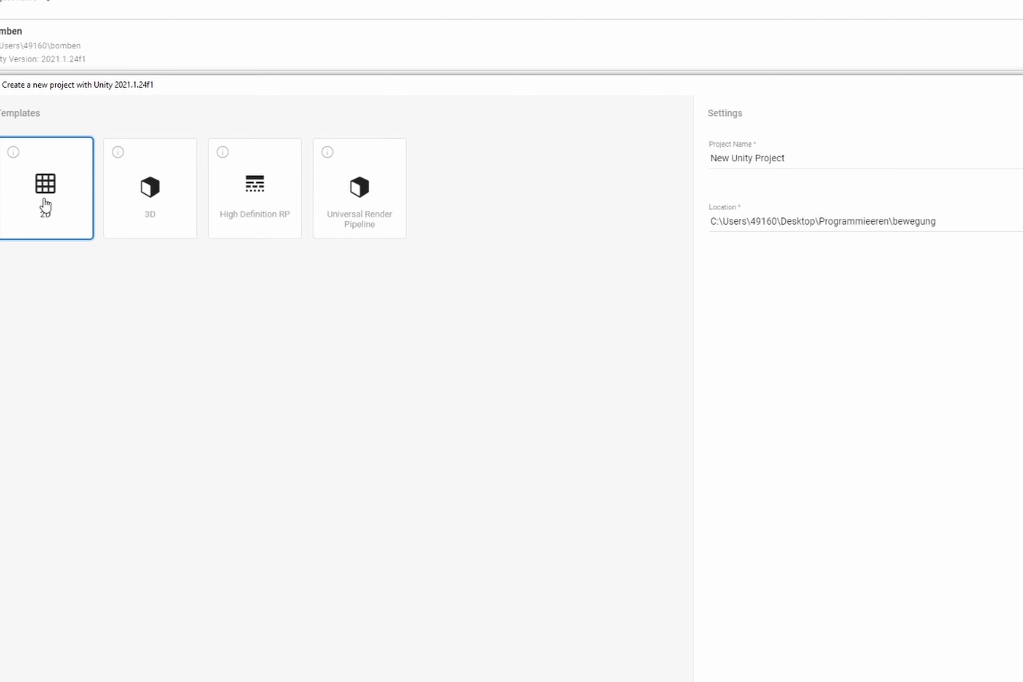
pyautogui.click(821, 162)
pyautogui.press('BackSpace')
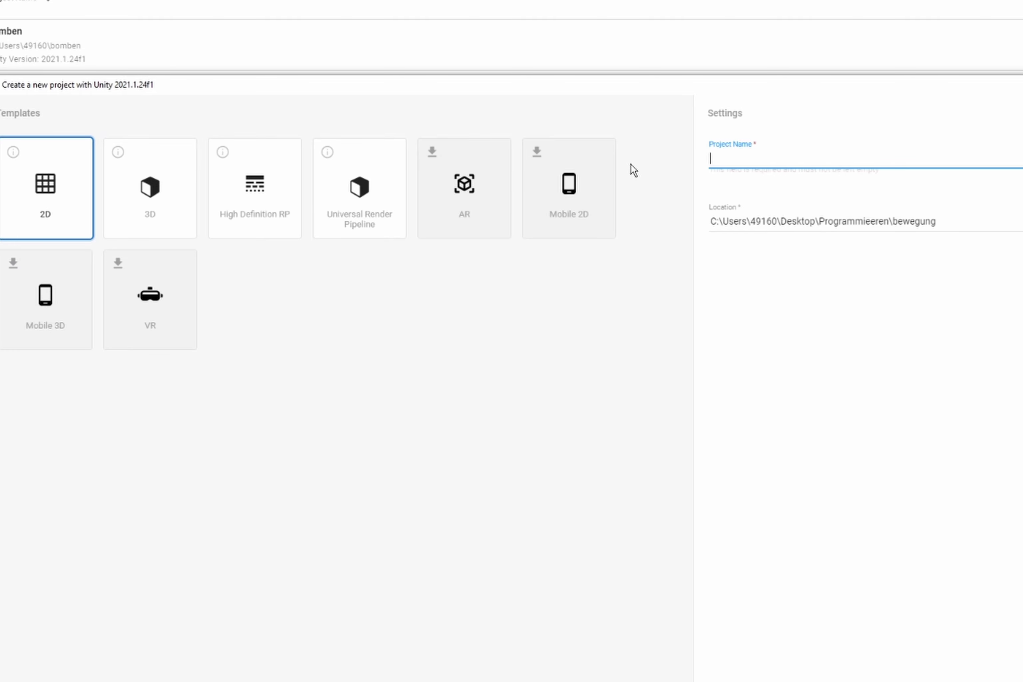
pyautogui.write('m')
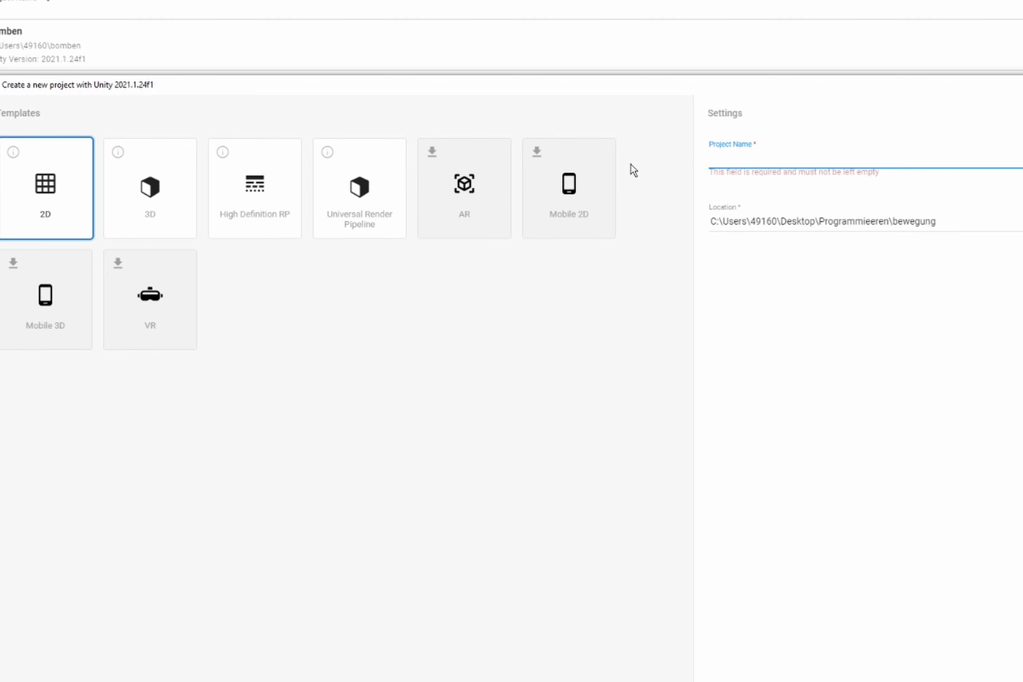
pyautogui.write('mo')
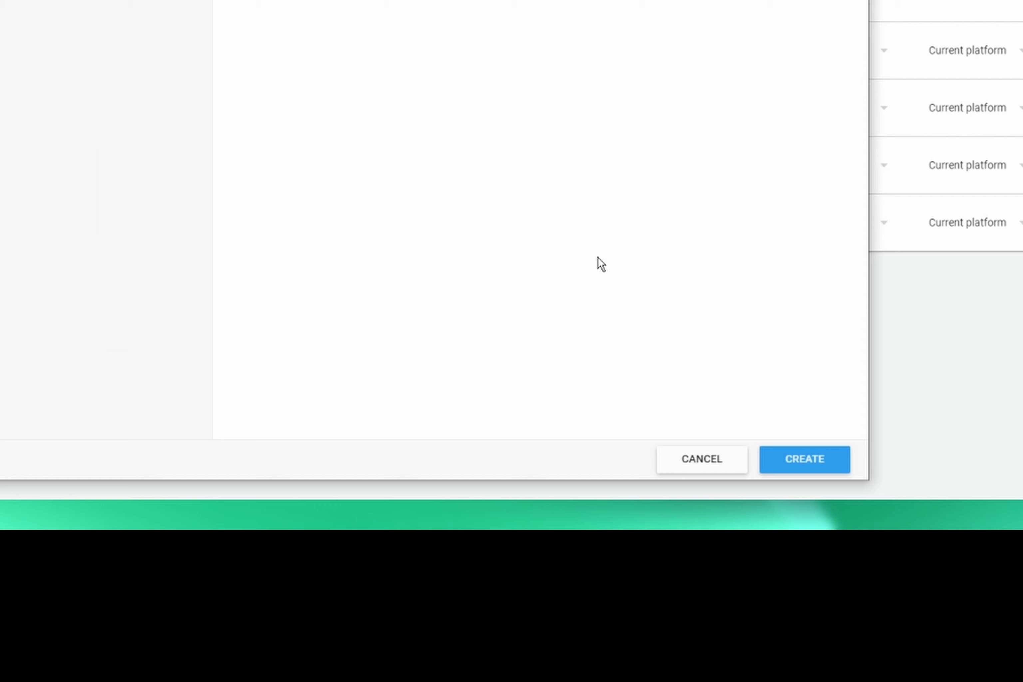
pyautogui.click(801, 465)
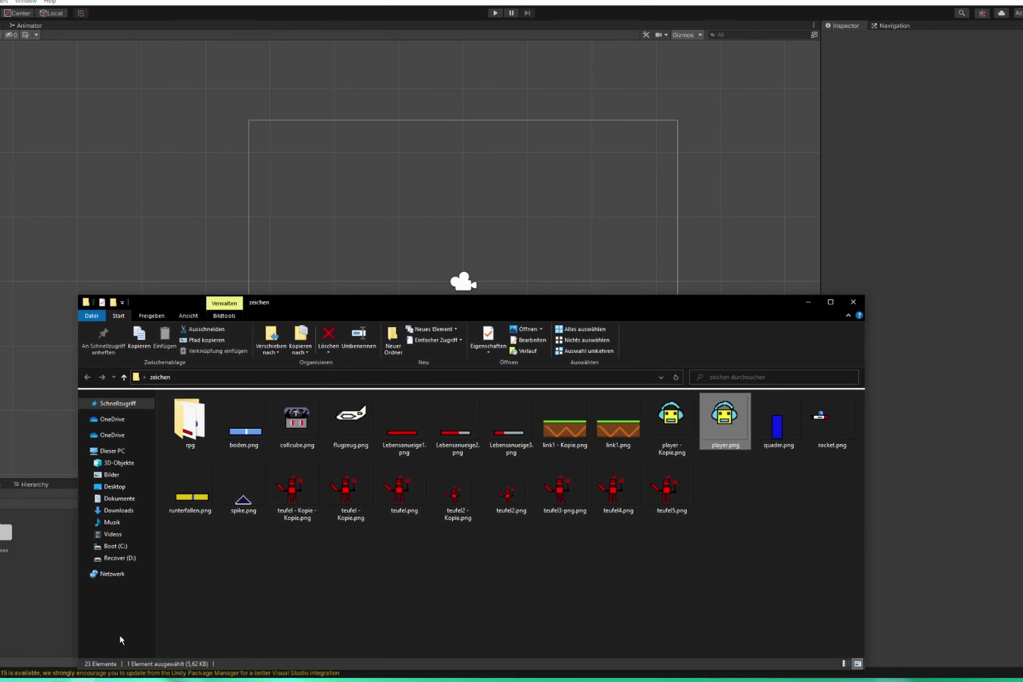
# Import player.png into Assets and drag the player sprite into the scene
pyautogui.moveTo(712, 430); pyautogui.dragTo(22, 610)
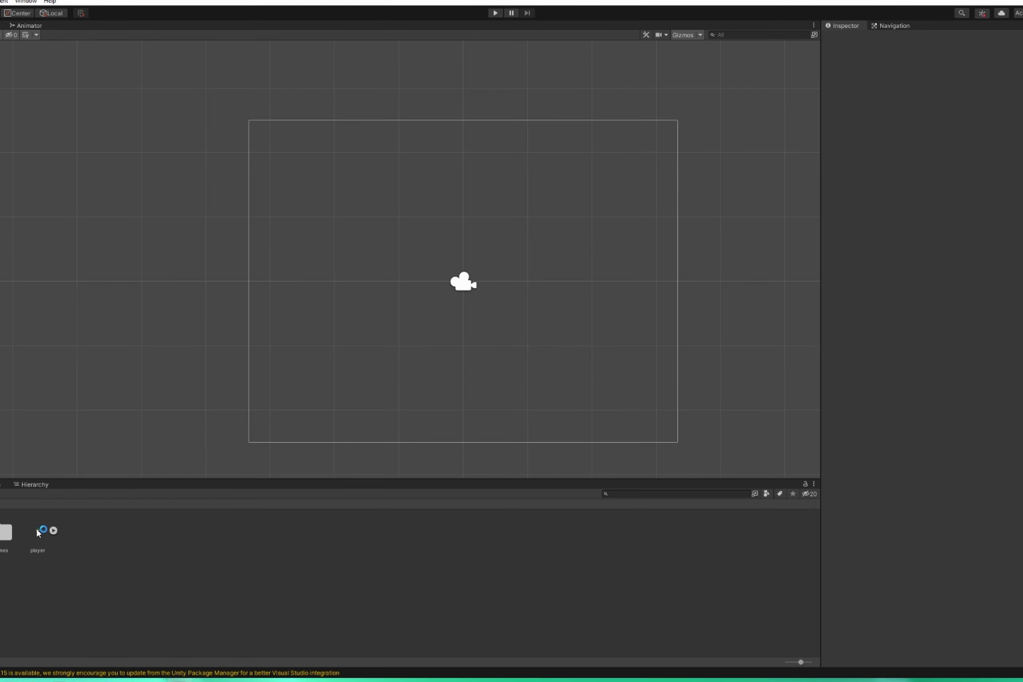
pyautogui.moveTo(38, 532)
pyautogui.mouseDown()
pyautogui.moveTo(414, 327)
pyautogui.moveTo(357, 362)
pyautogui.mouseUp()
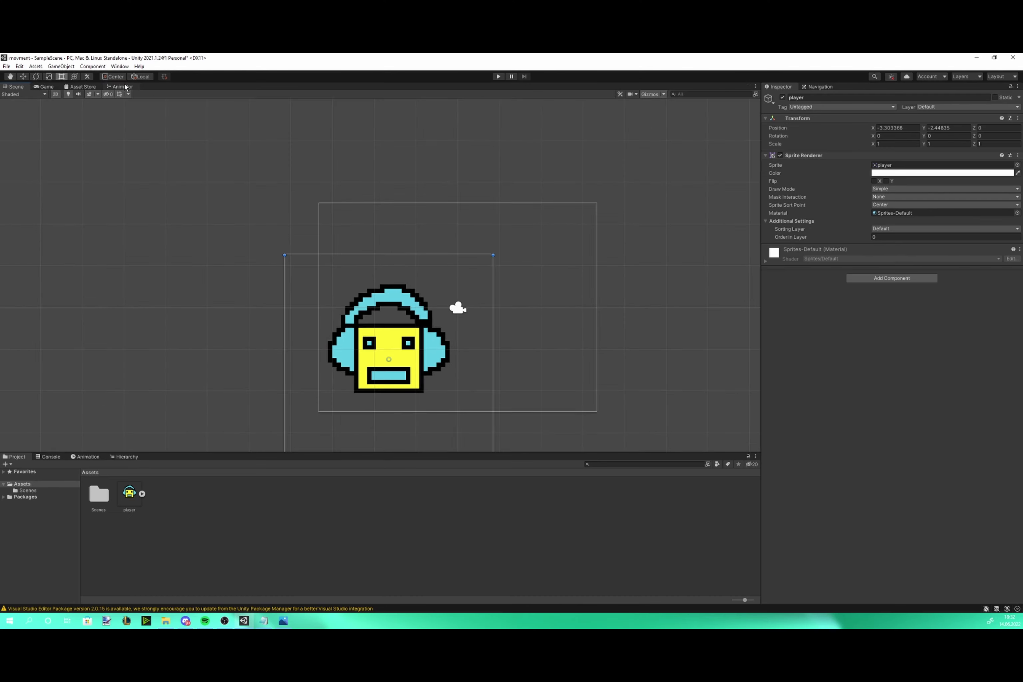
# Back in the Scene view, drag the player sprite smaller and toward the lower left
pyautogui.click(121, 86)
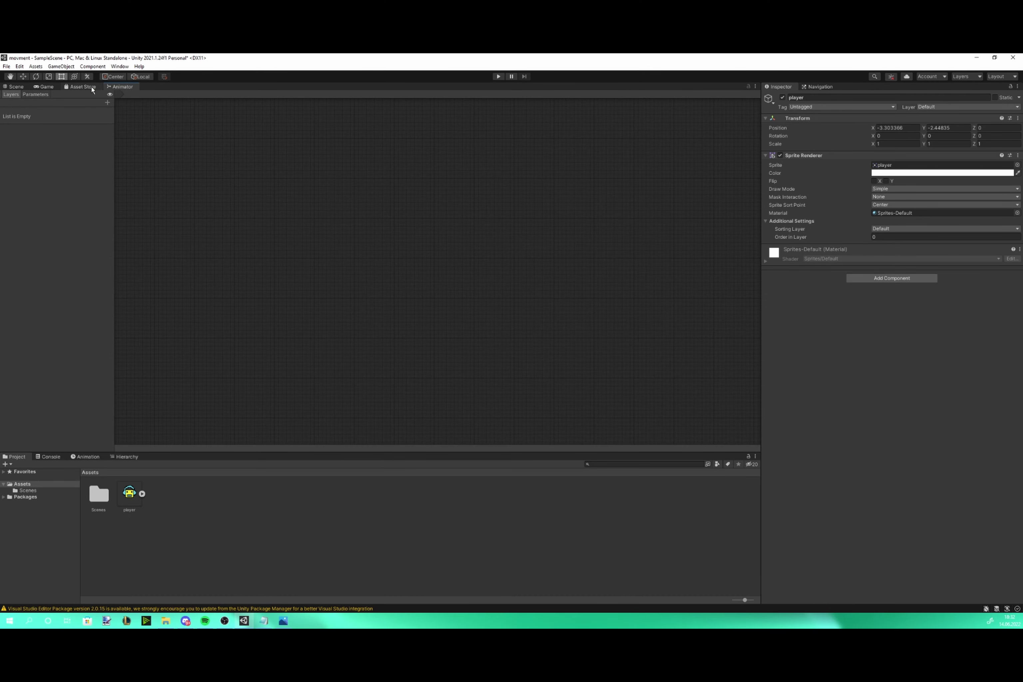
pyautogui.click(43, 87)
pyautogui.click(16, 87)
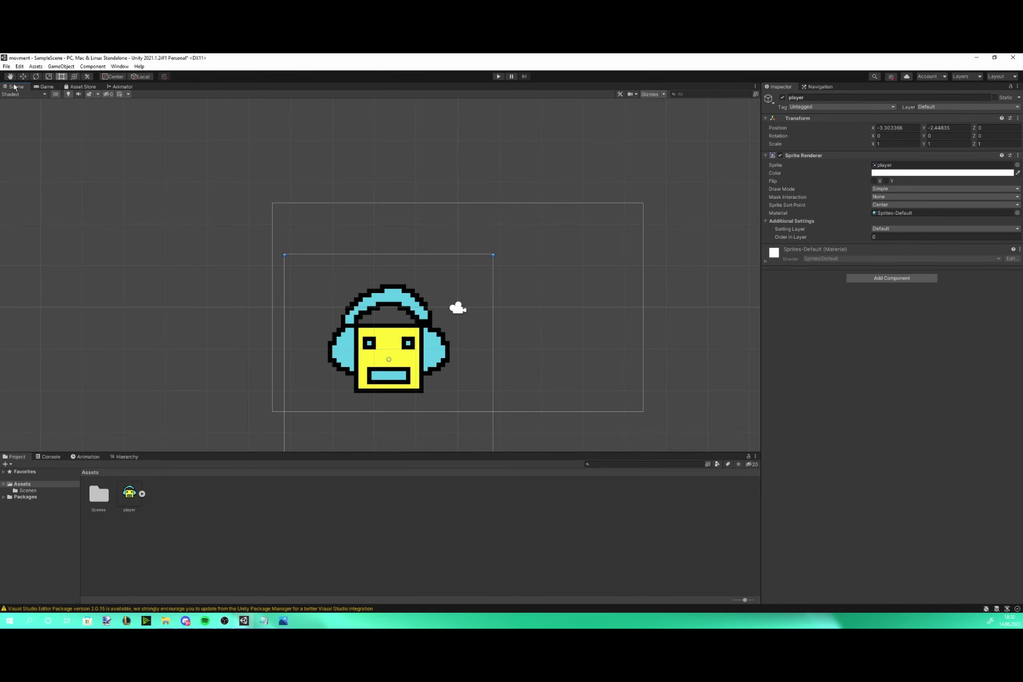
pyautogui.moveTo(269, 245); pyautogui.dragTo(363, 358)
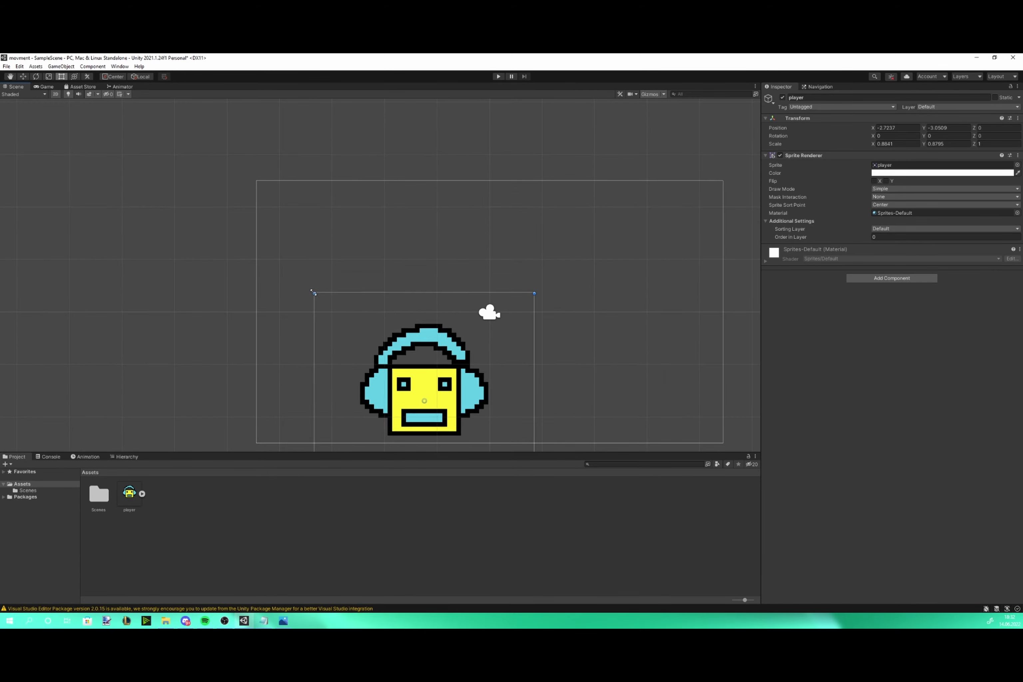
# Set the player's Scale to 0.5 on X, Y and Z
pyautogui.click(894, 144)
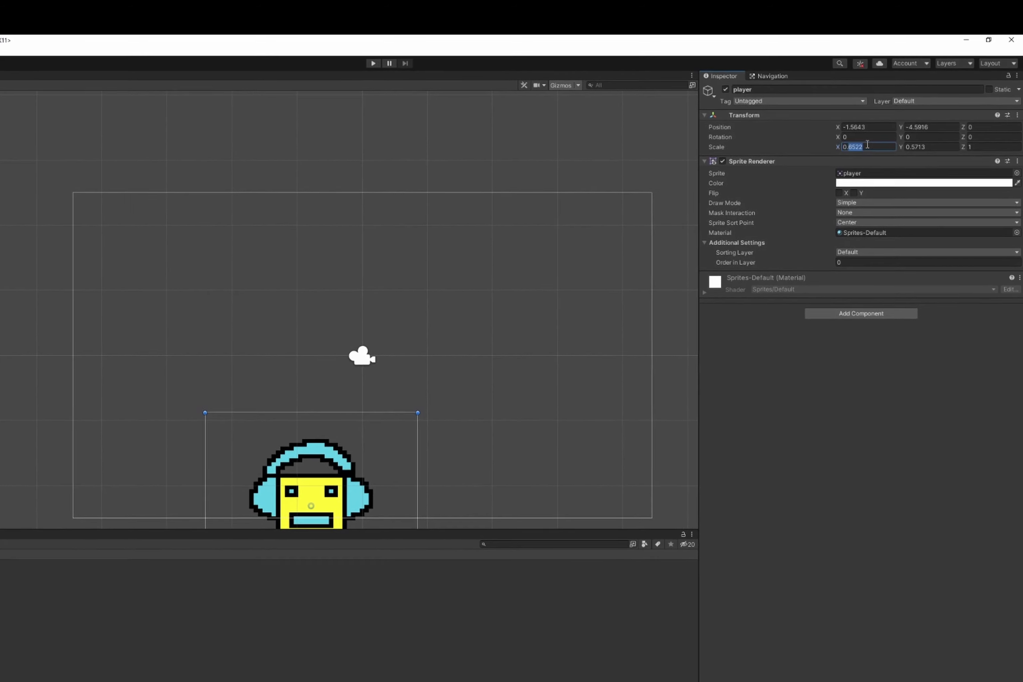
pyautogui.write('0.5')
pyautogui.click(885, 150)
pyautogui.write('0.5')
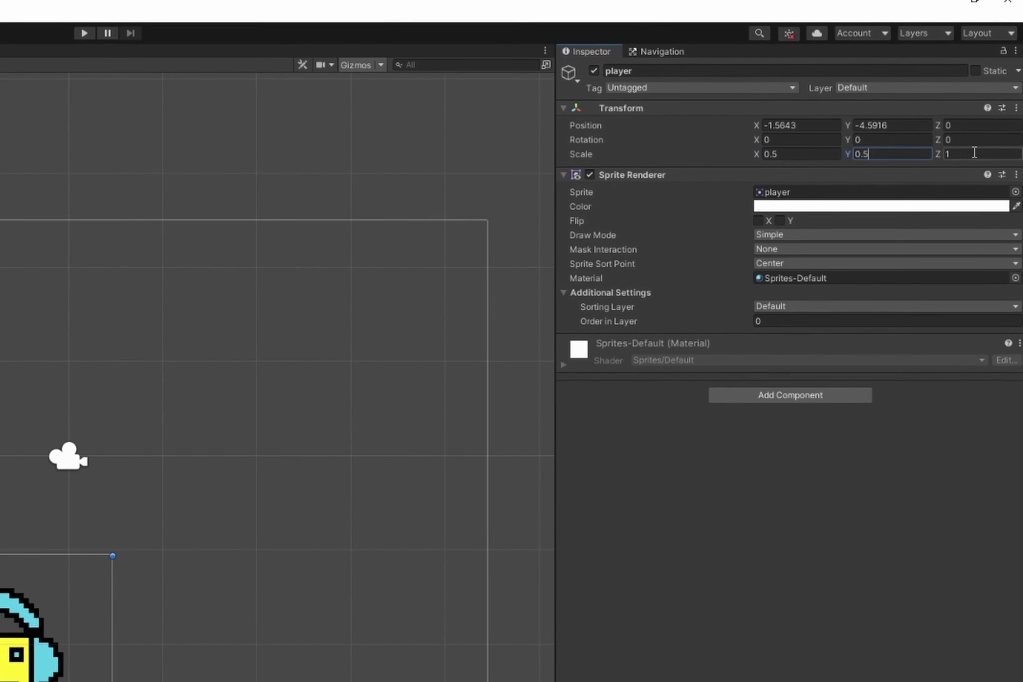
pyautogui.click(992, 150)
pyautogui.write('0.5')
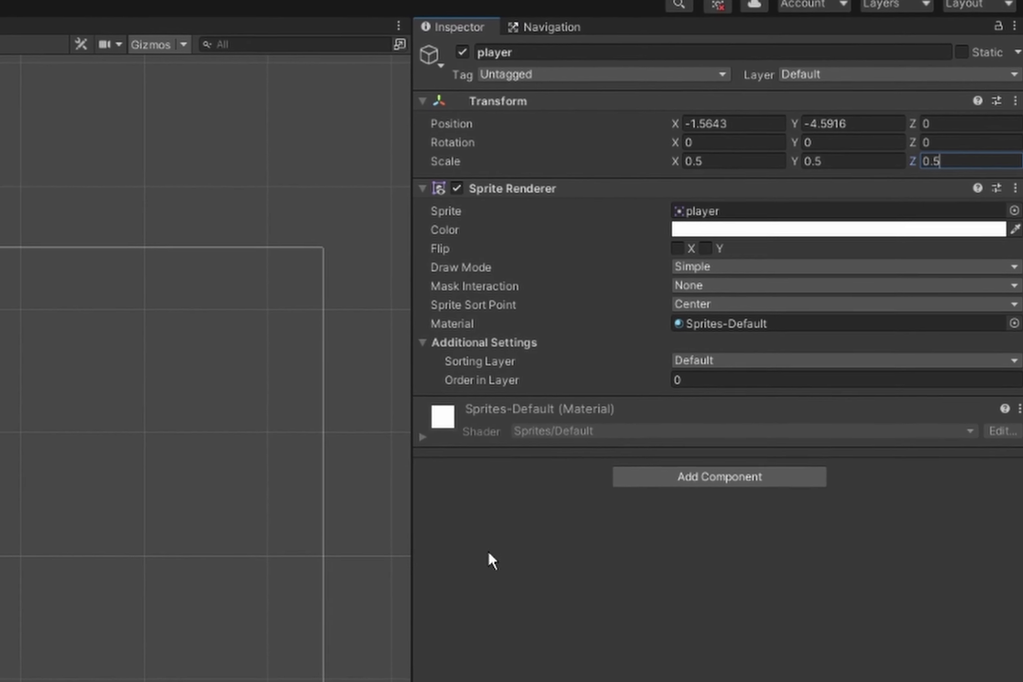
# Create a 'scripts' folder in Assets and open it
pyautogui.rightClick(236, 544)
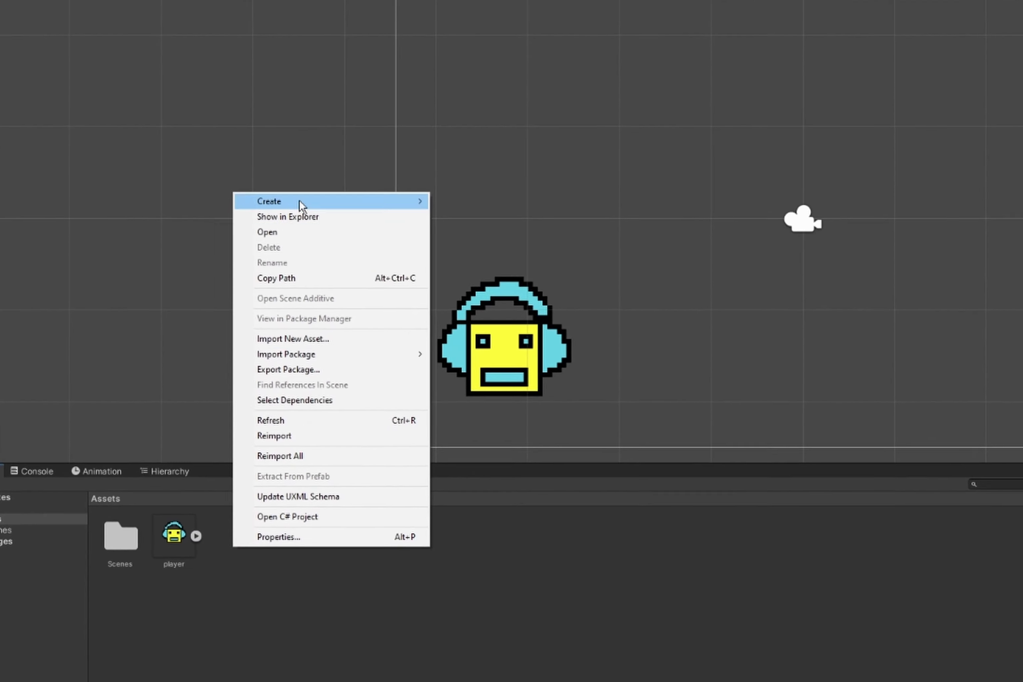
pyautogui.moveTo(319, 201)
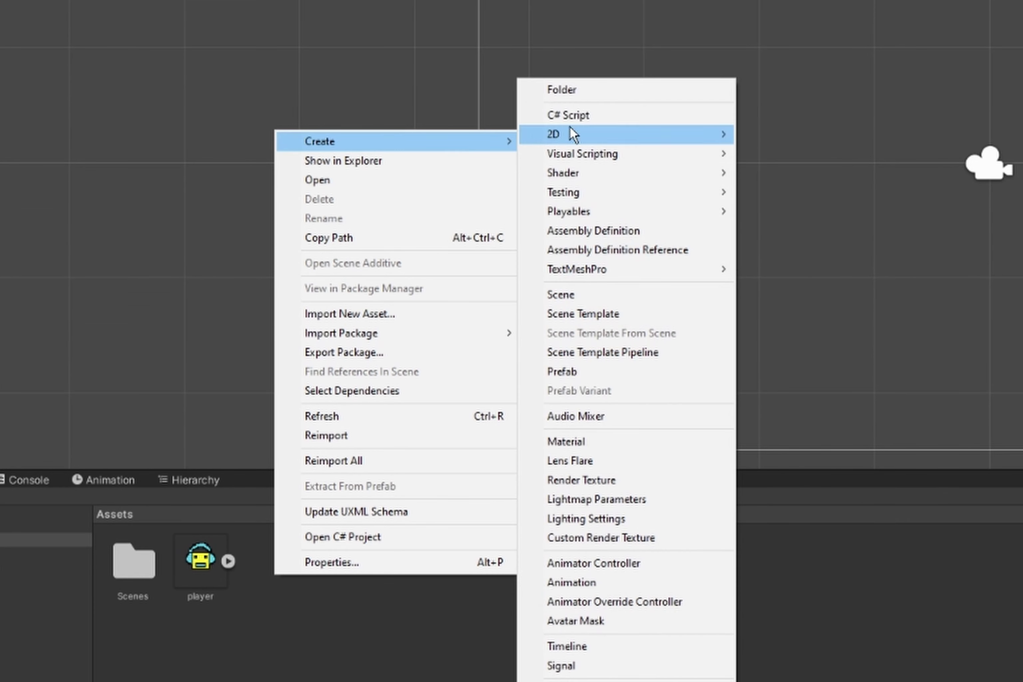
pyautogui.click(502, 161)
pyautogui.write('scripts')
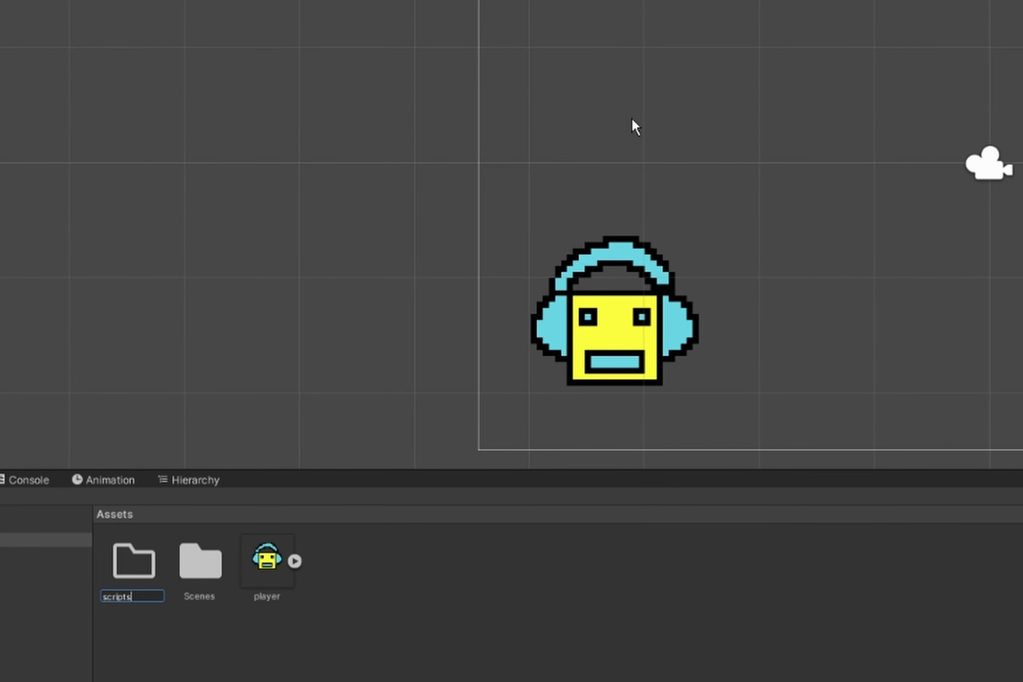
pyautogui.press('Return')
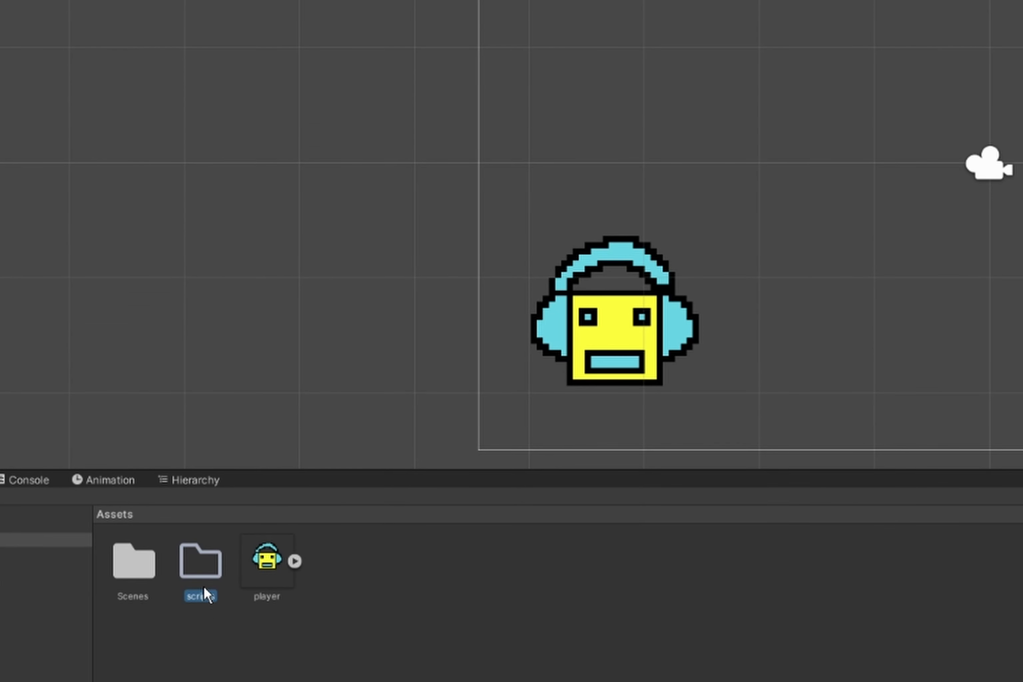
pyautogui.doubleClick(204, 586)
# Create a C# script named 'movment' in scripts and open it in the code editor
pyautogui.rightClick(245, 589)
pyautogui.moveTo(388, 156)
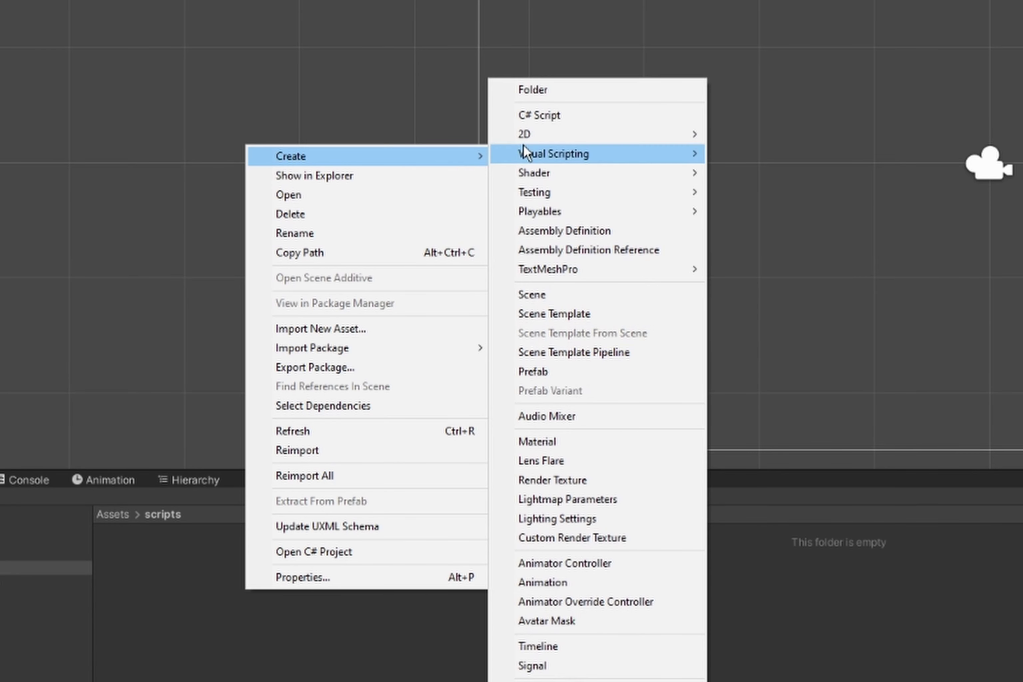
pyautogui.click(539, 115)
pyautogui.write('movment')
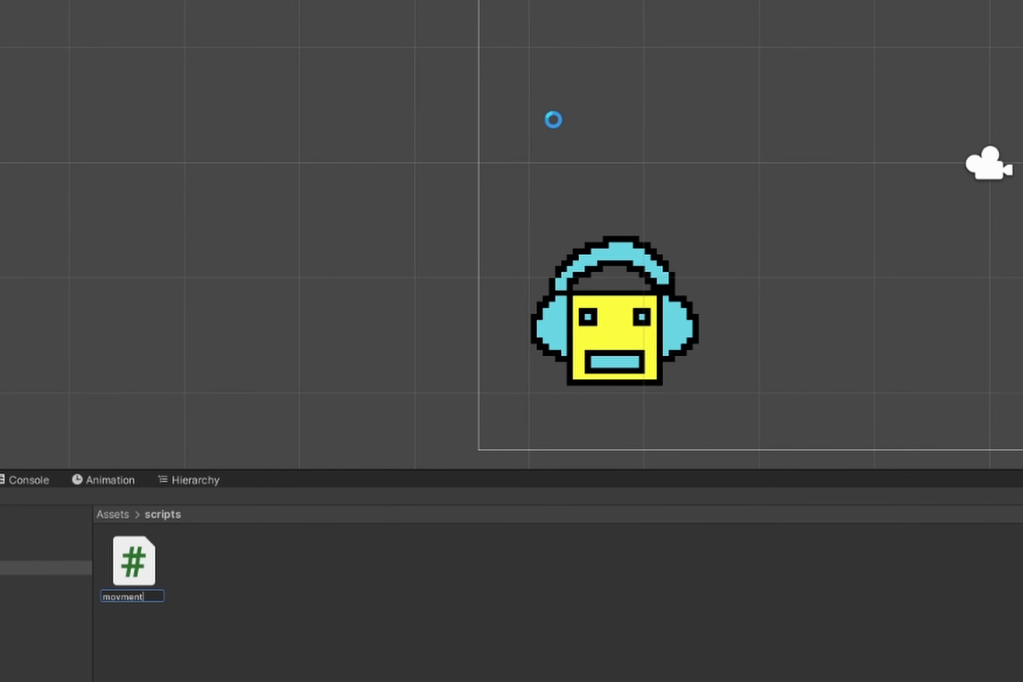
pyautogui.press('Return')
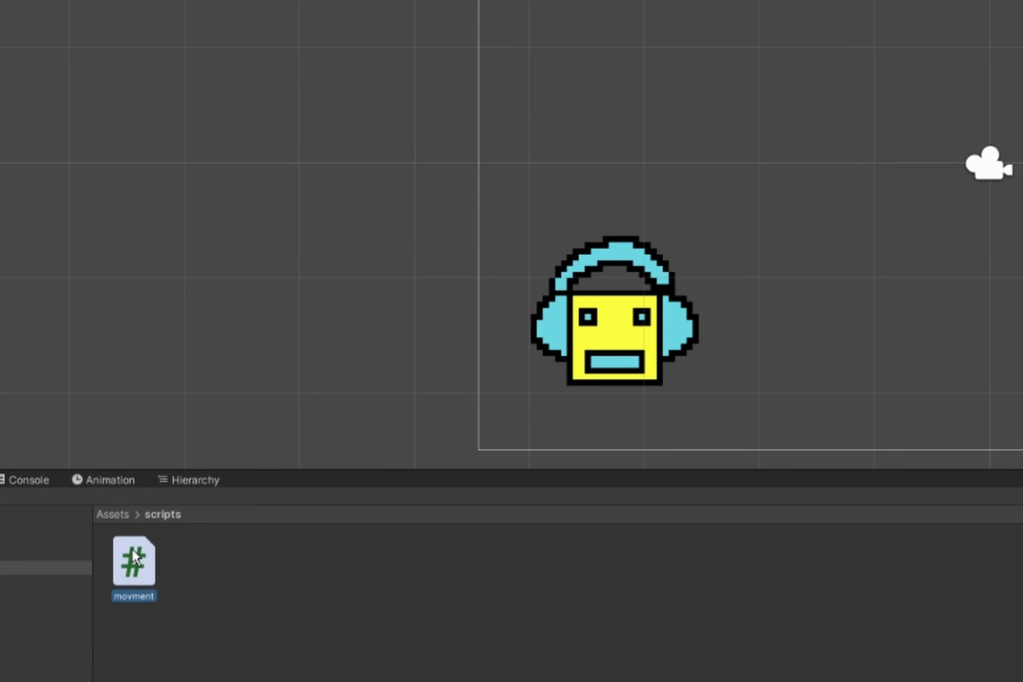
pyautogui.doubleClick(134, 557)
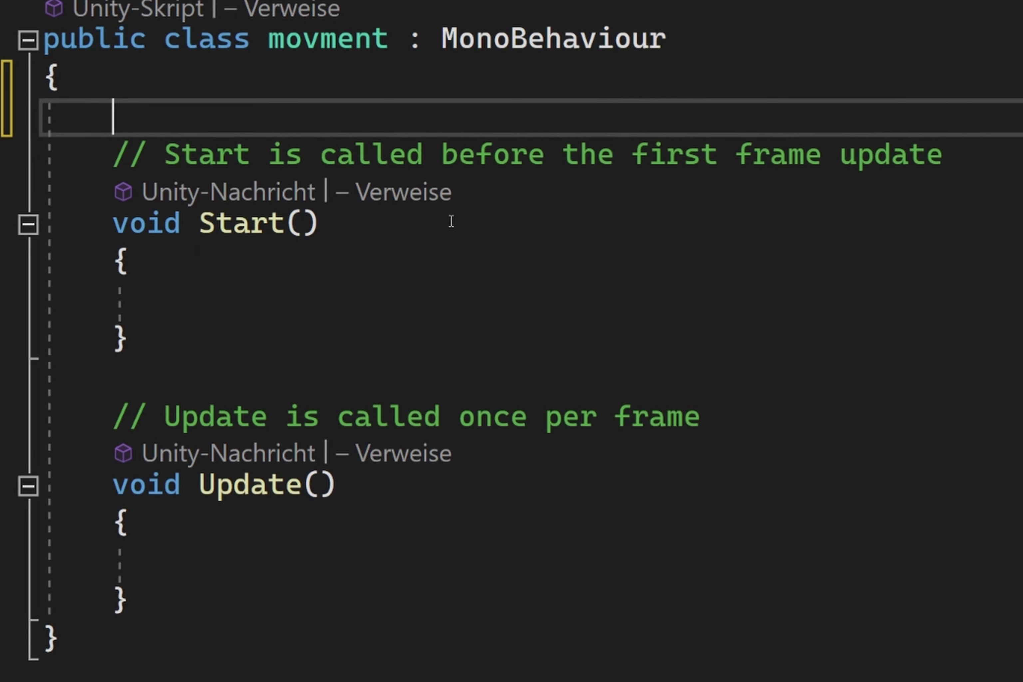
# Add 'public float speed;' to the movment class, then go to the Update body
pyautogui.write('public ')
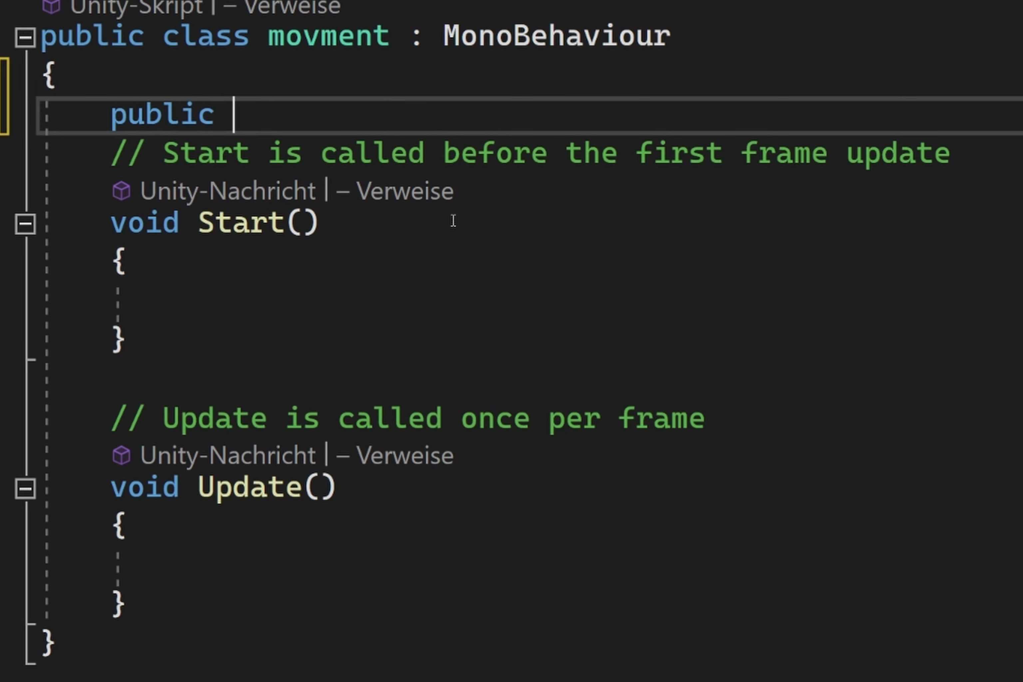
pyautogui.write('float spe')
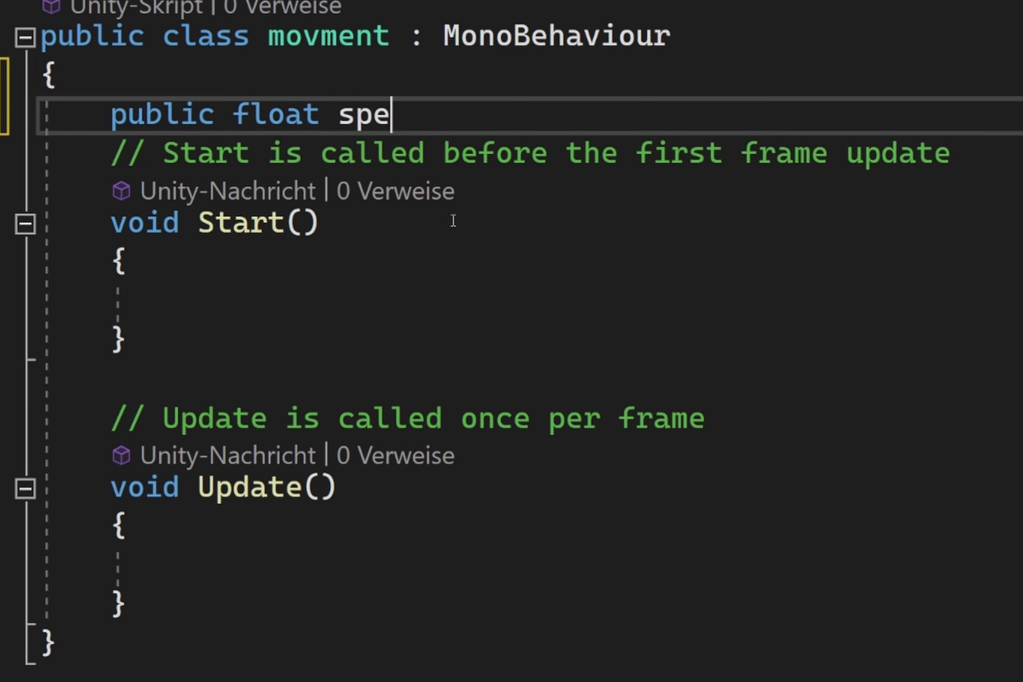
pyautogui.write('ed;')
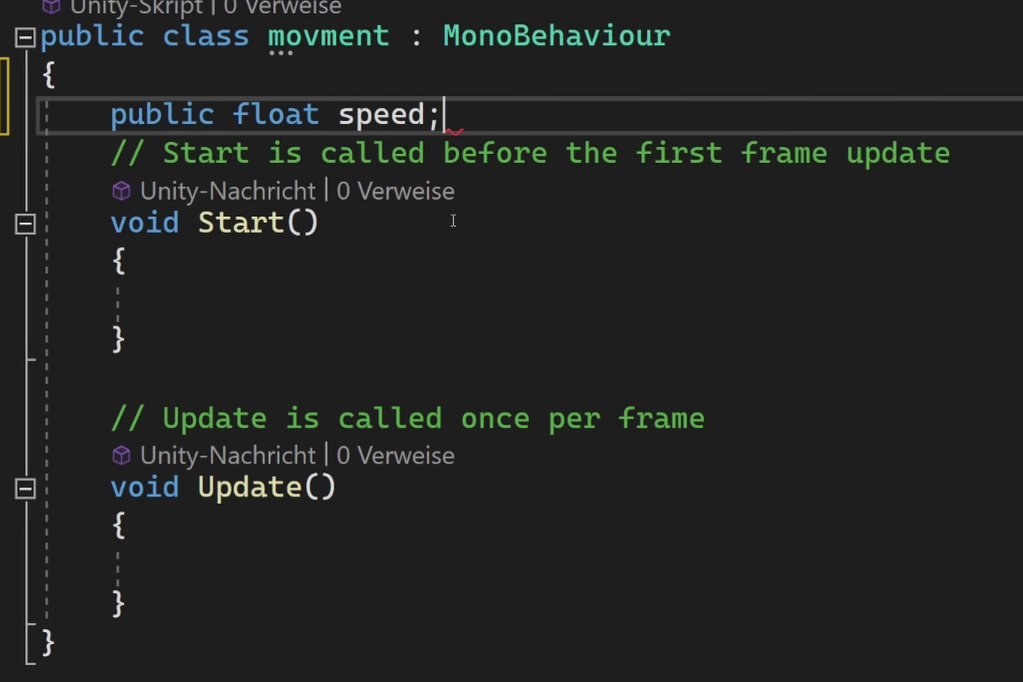
pyautogui.click(263, 562)
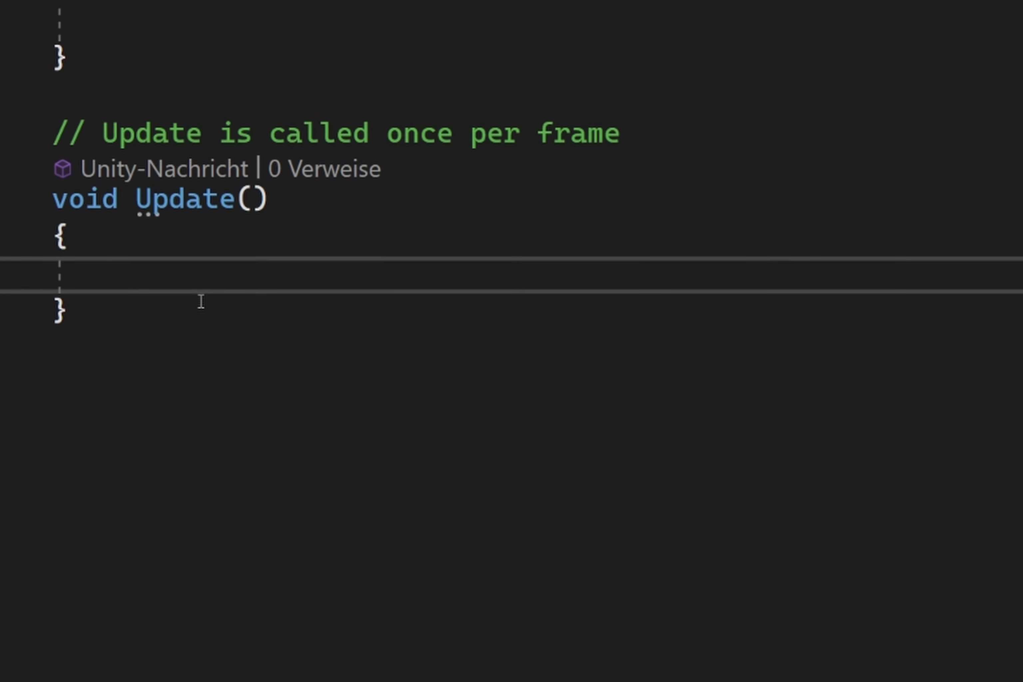
# In Update, declare a float holding Input.GetAxis("Horizontal")
pyautogui.write('fl')
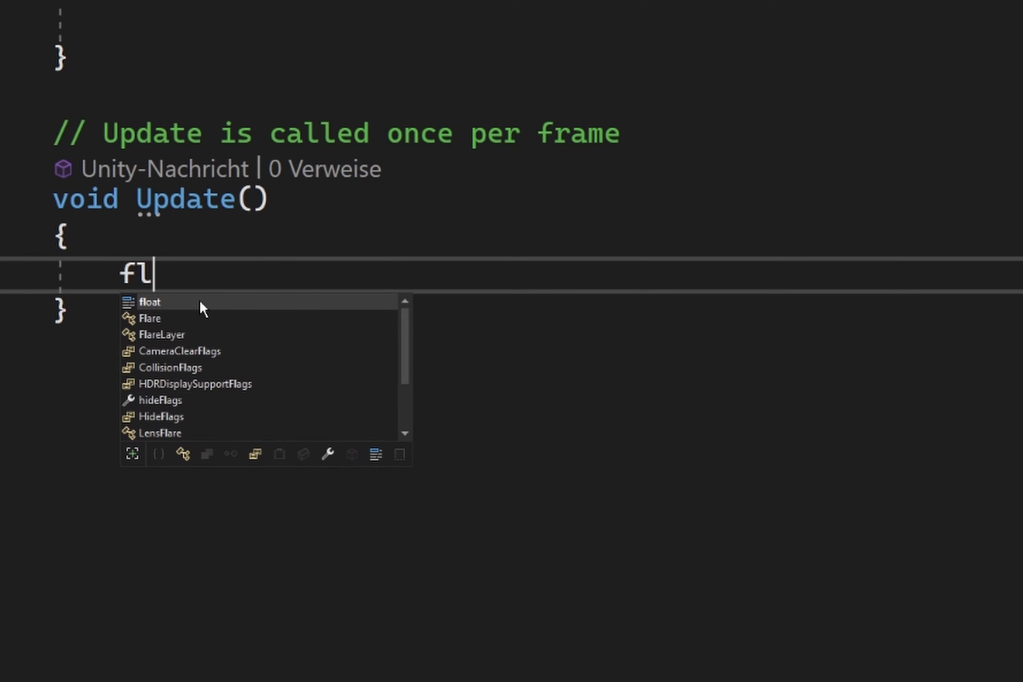
pyautogui.write('oat movment')
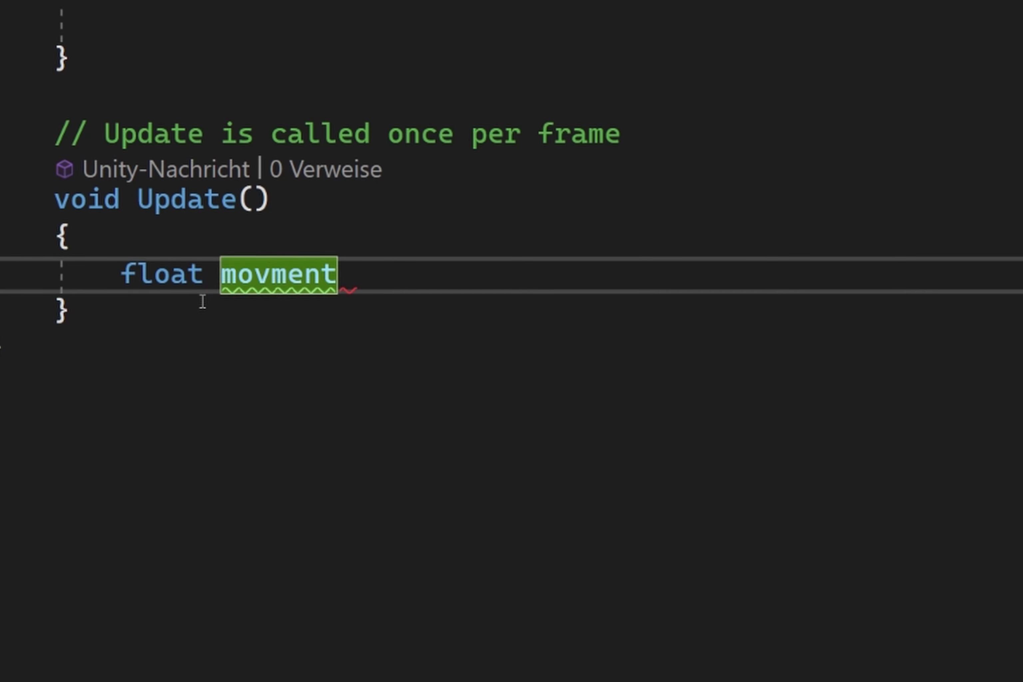
pyautogui.write('wargerecht')
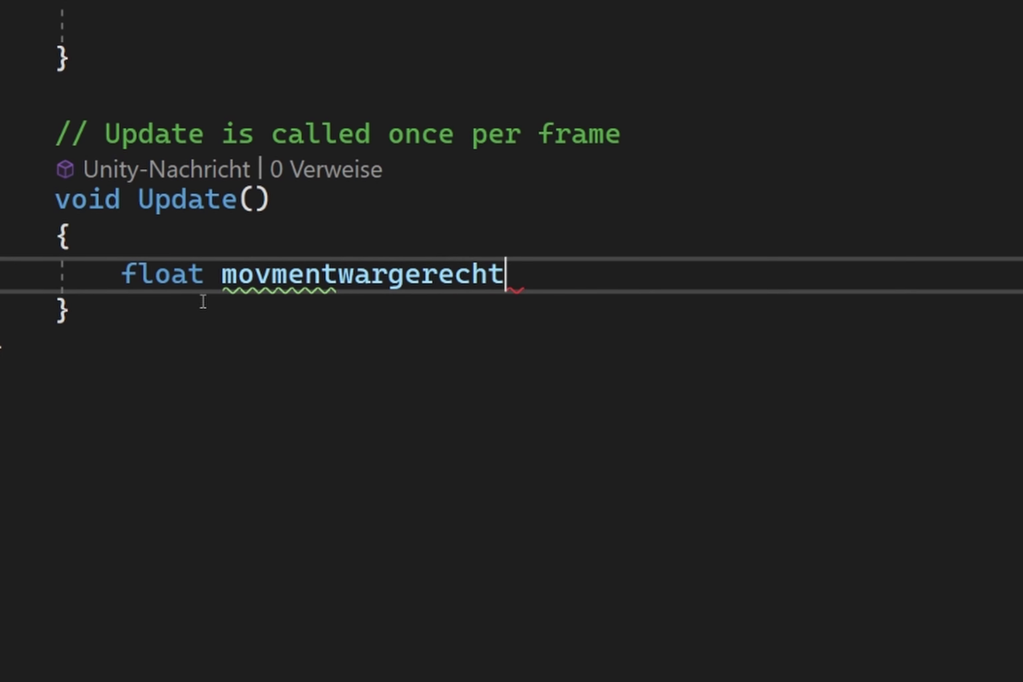
pyautogui.write(' =')
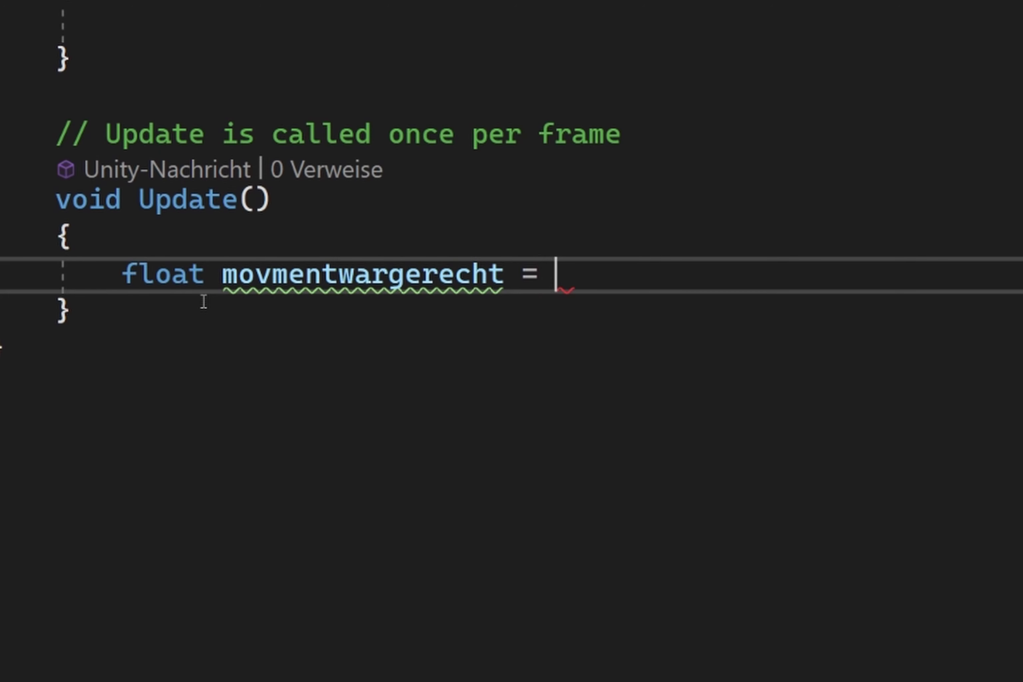
pyautogui.write('I')
pyautogui.press('Tab')
pyautogui.write('.')
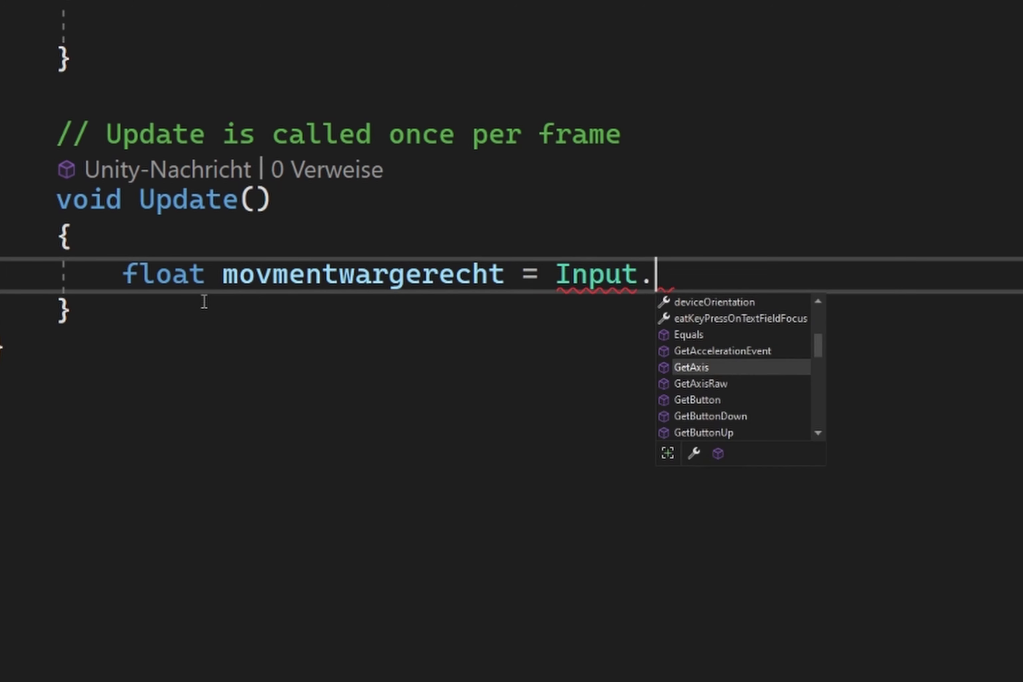
pyautogui.write('Ge')
pyautogui.press('Tab')
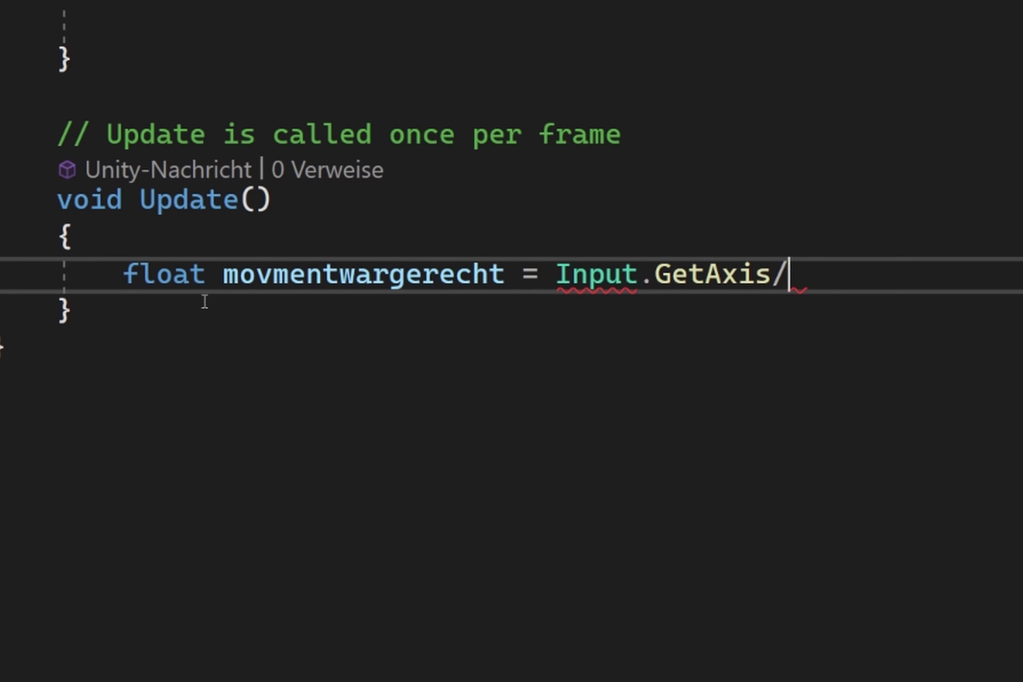
pyautogui.write('("Ho')
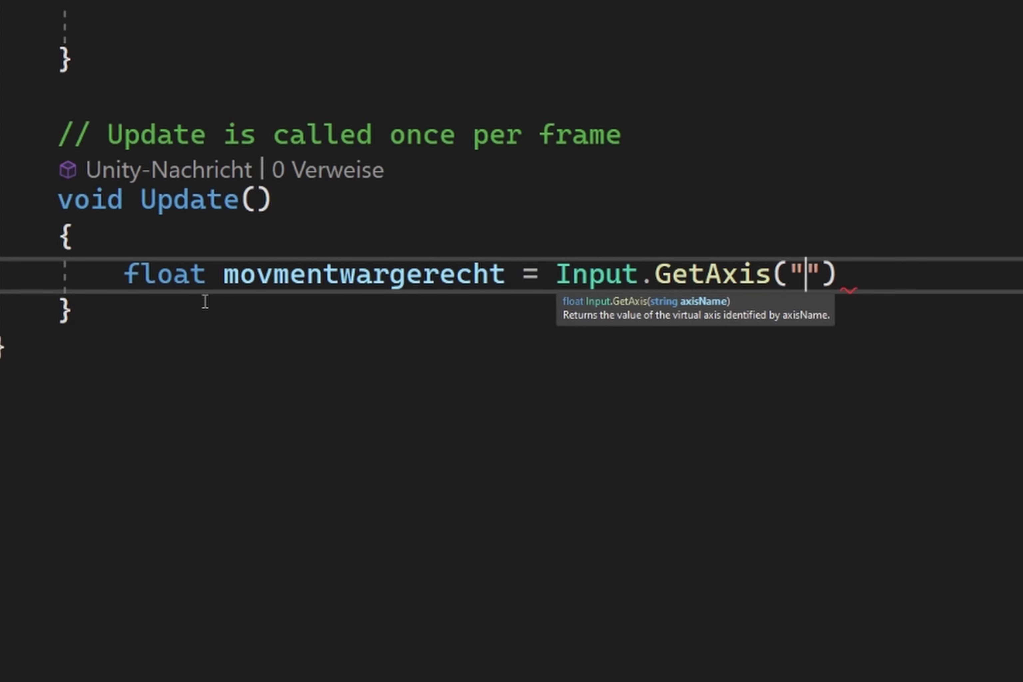
pyautogui.write('rizo')
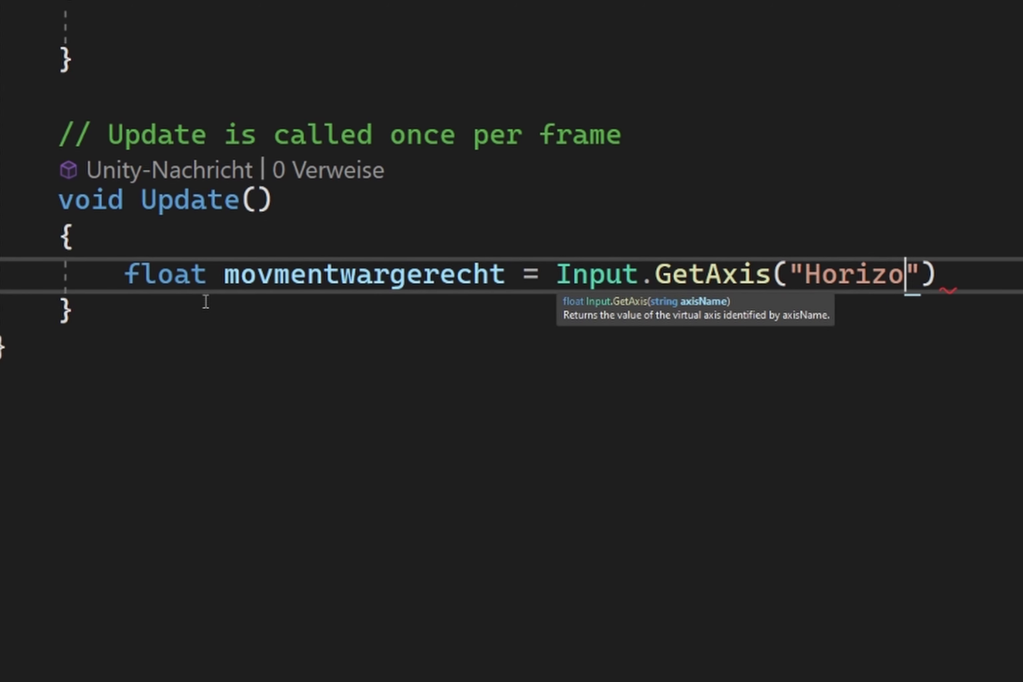
pyautogui.write('ntal')
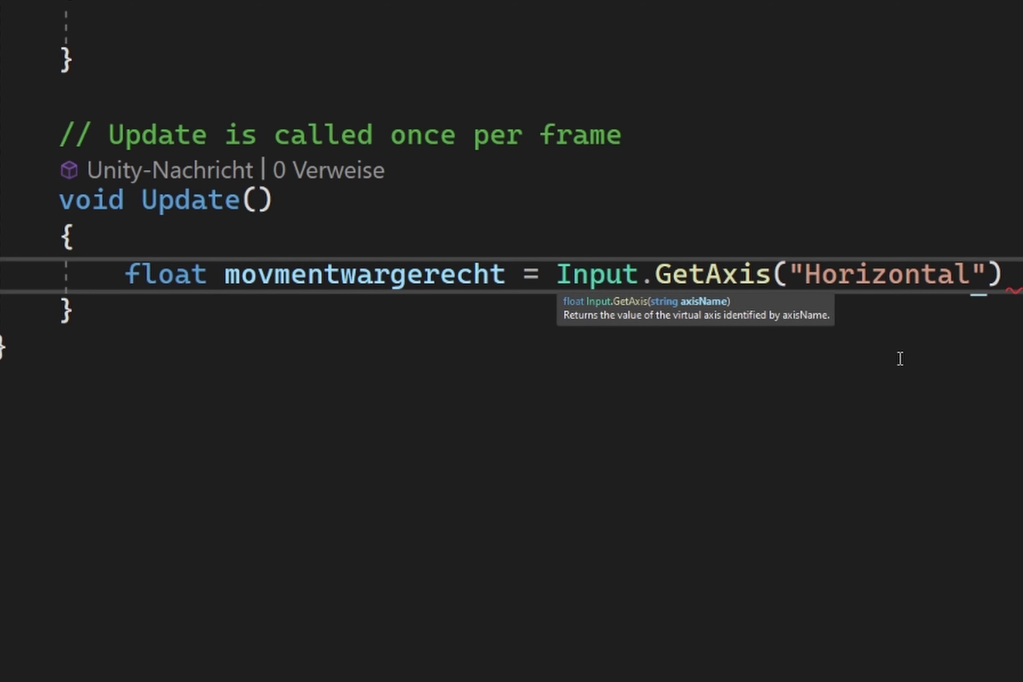
pyautogui.write('")')
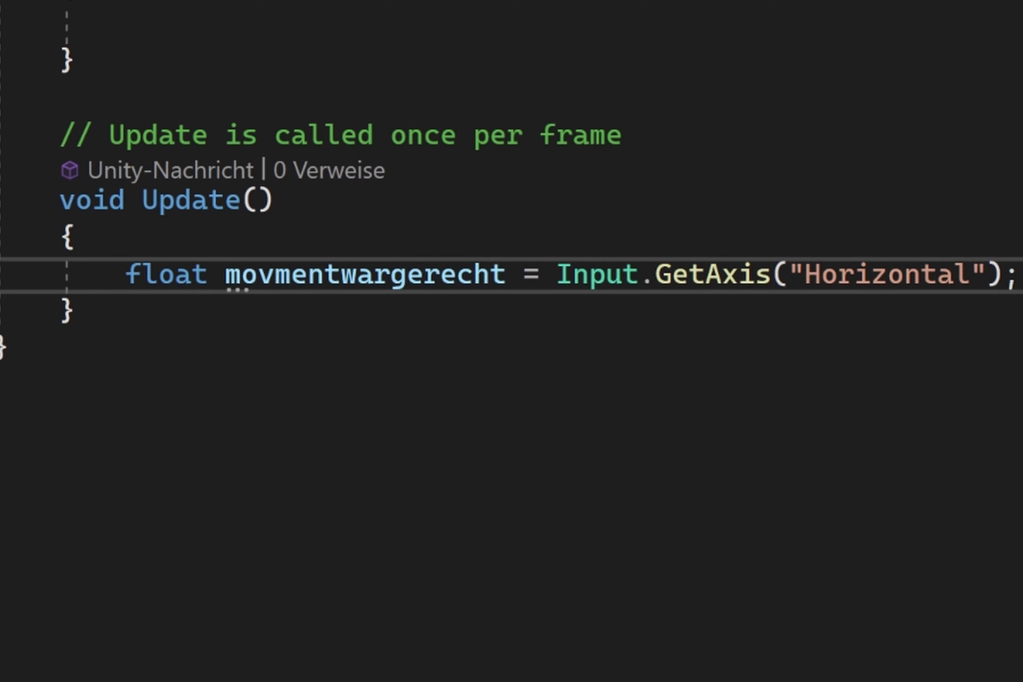
pyautogui.press('Return')
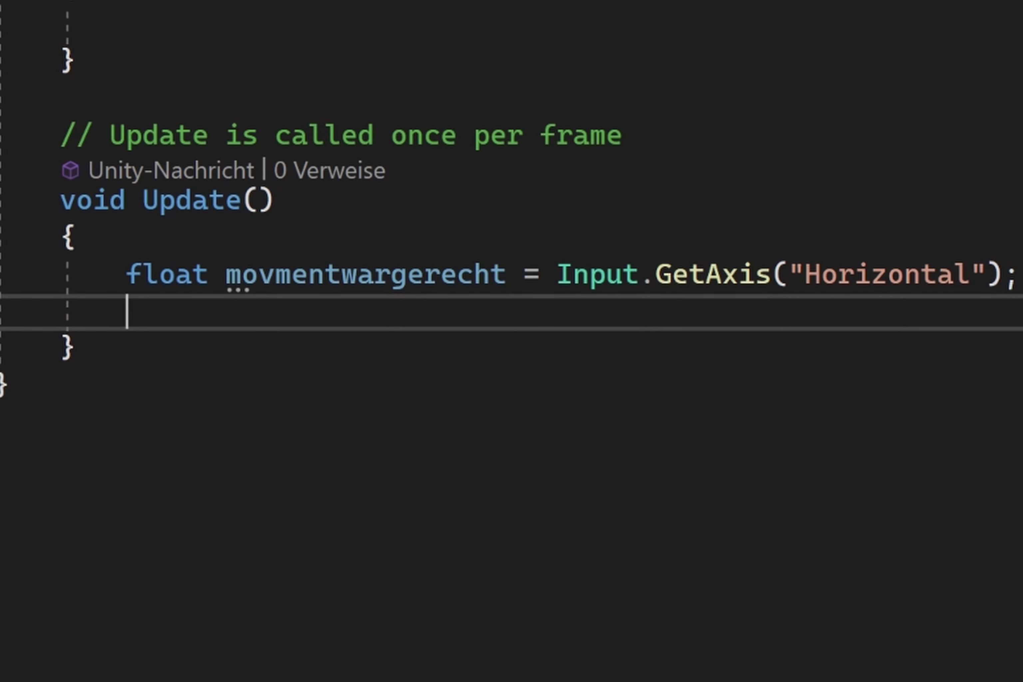
# Write a transform.position line using new Vector3 of the horizontal value, 0, 0
pyautogui.write('transform')
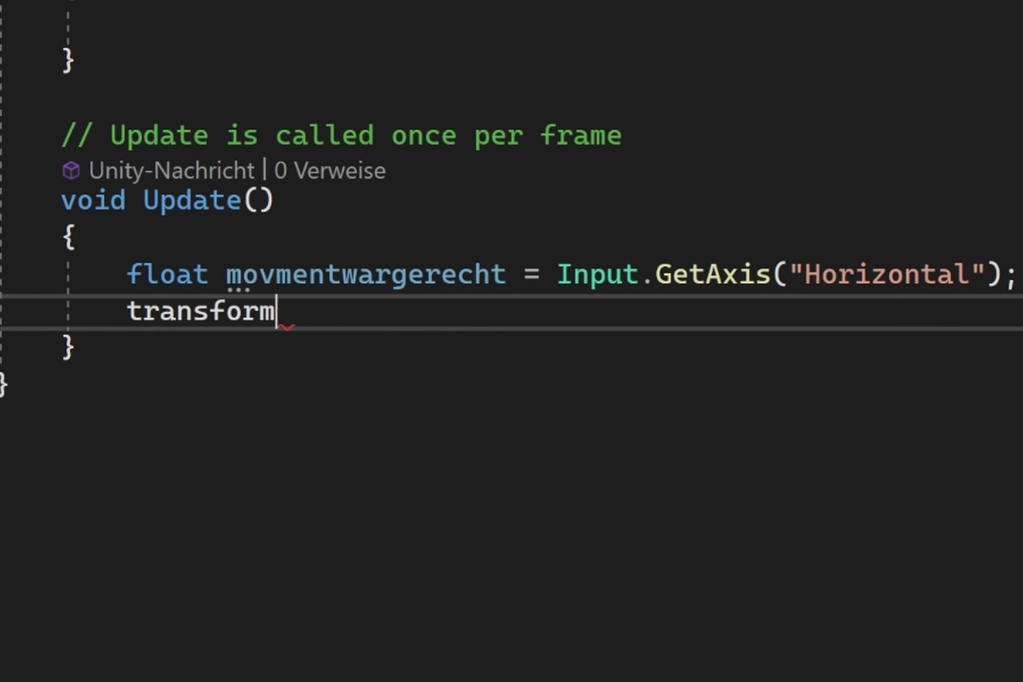
pyautogui.write('.p')
pyautogui.press('Tab')
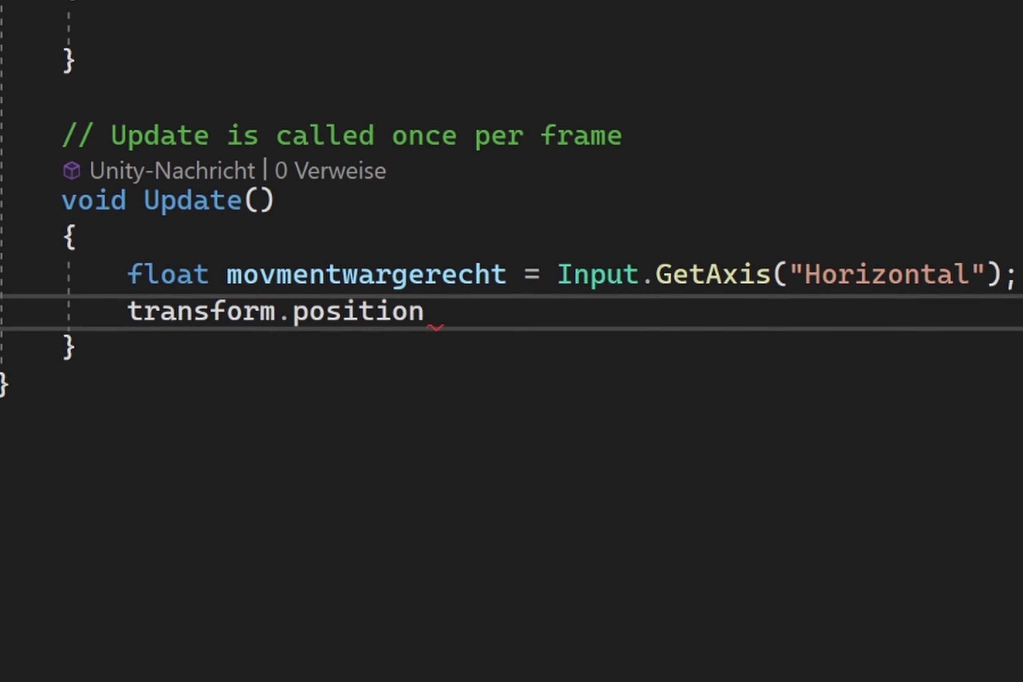
pyautogui.write(' += n')
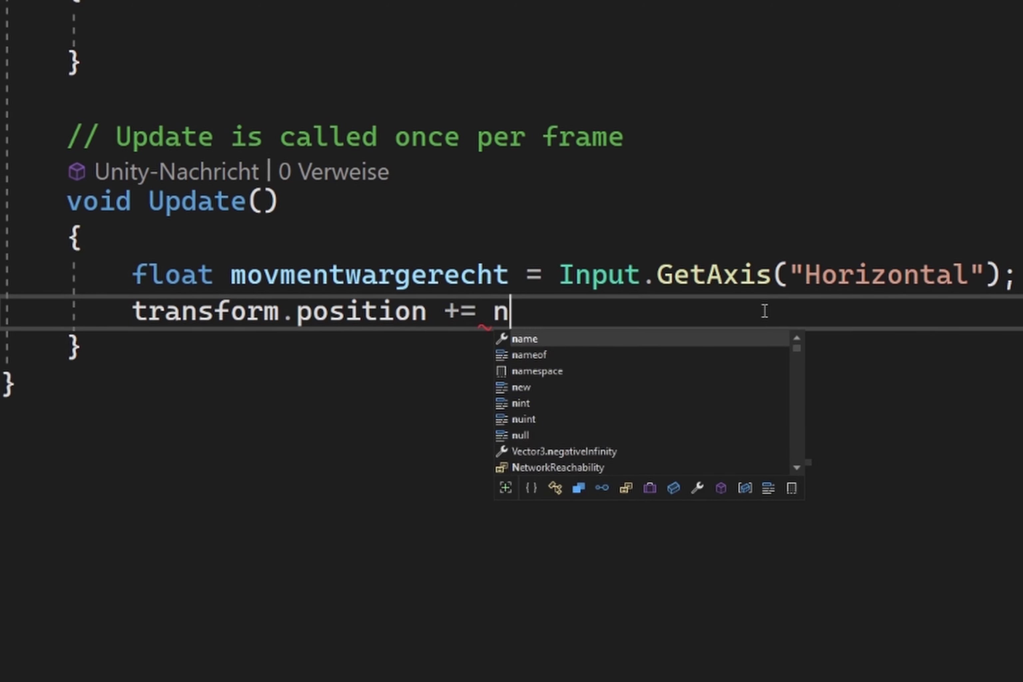
pyautogui.write('ew Vec')
pyautogui.press('Tab')
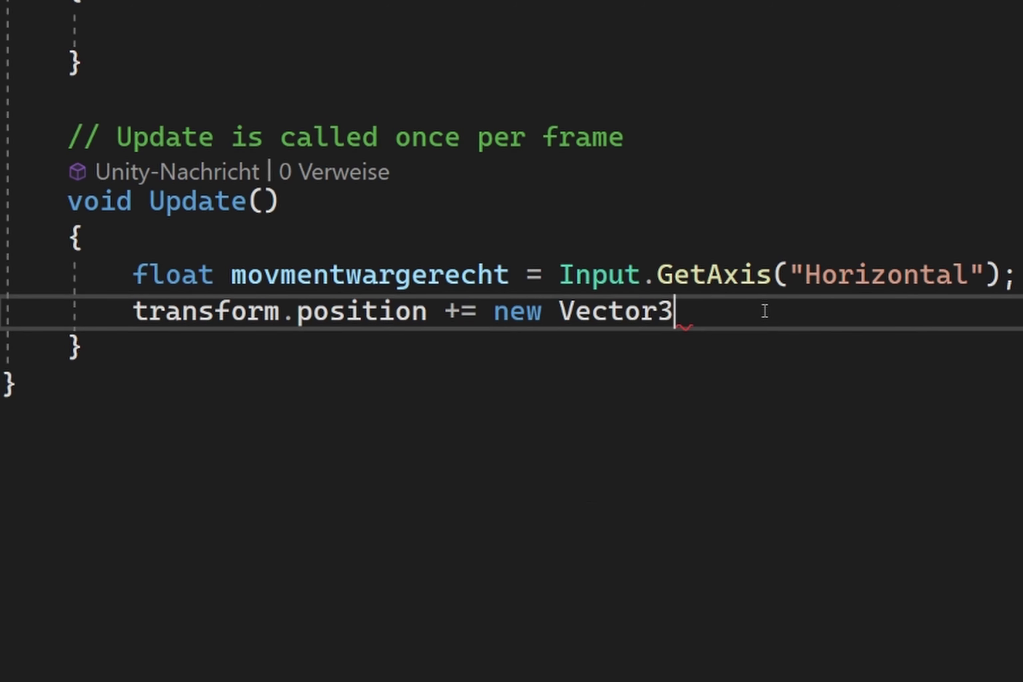
pyautogui.write('(')
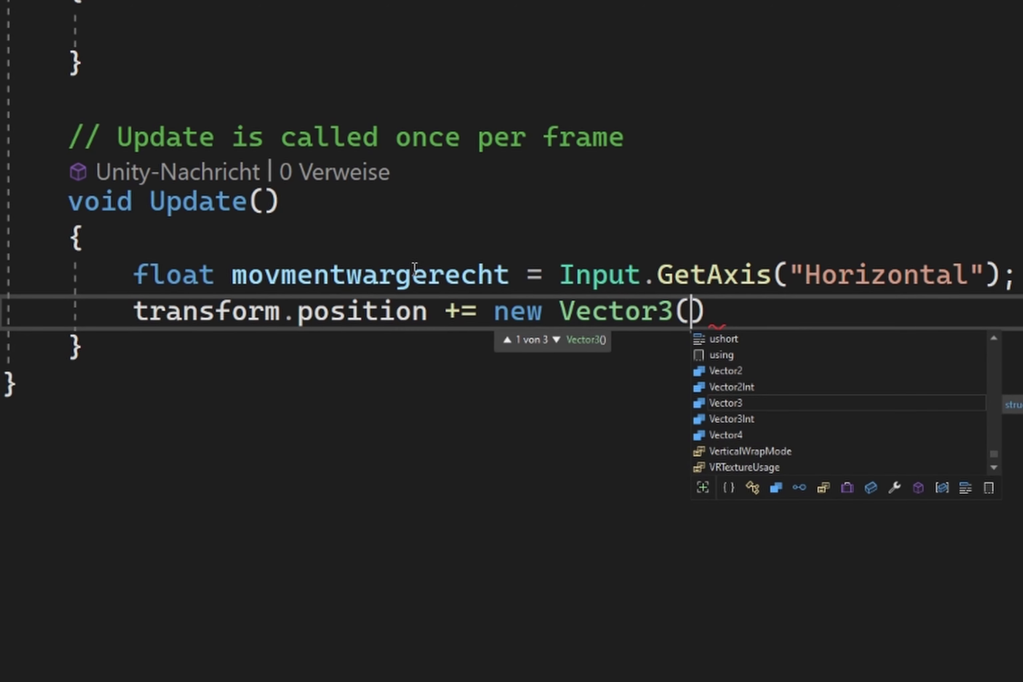
pyautogui.doubleClick(414, 272)
pyautogui.hotkey('ctrl', 'c')
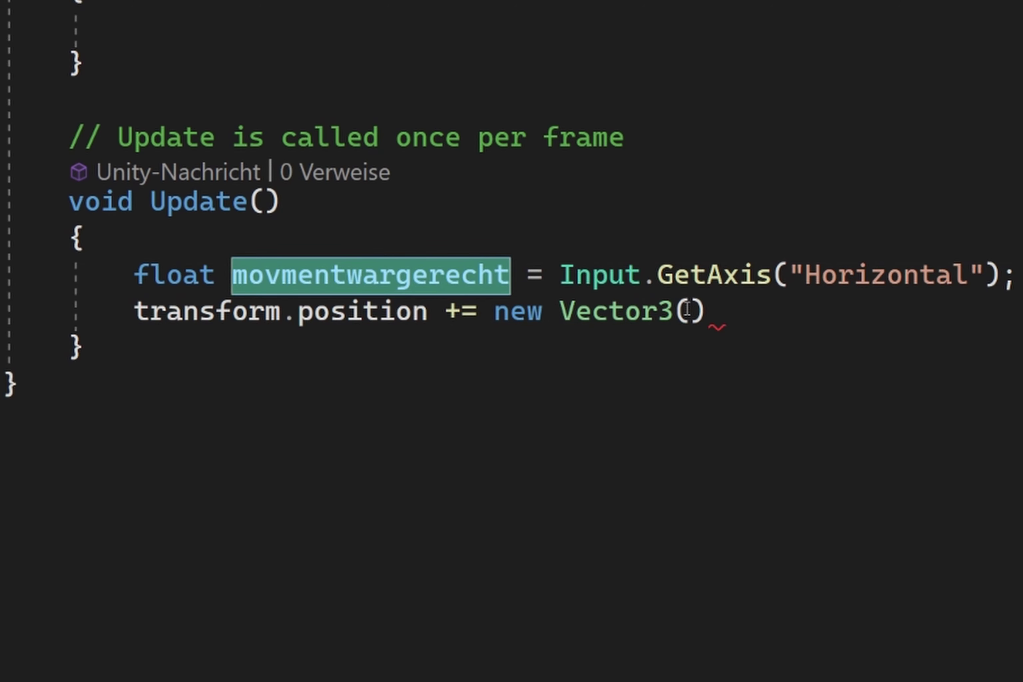
pyautogui.click(686, 308)
pyautogui.hotkey('ctrl', 'v')
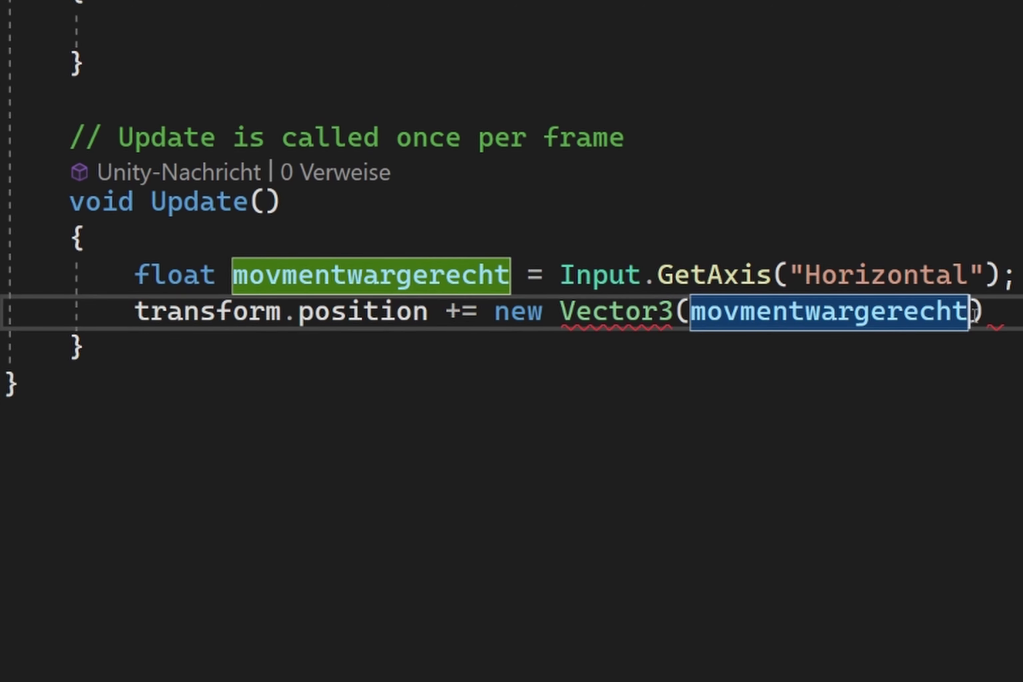
pyautogui.write(',0,')
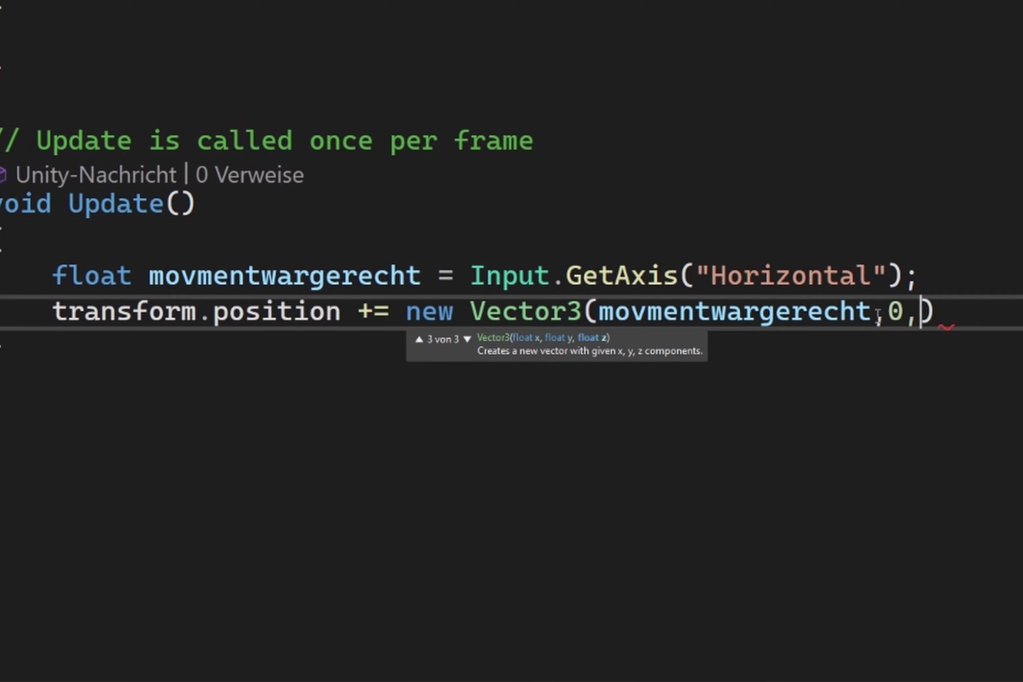
pyautogui.write('0')
pyautogui.press('Right')
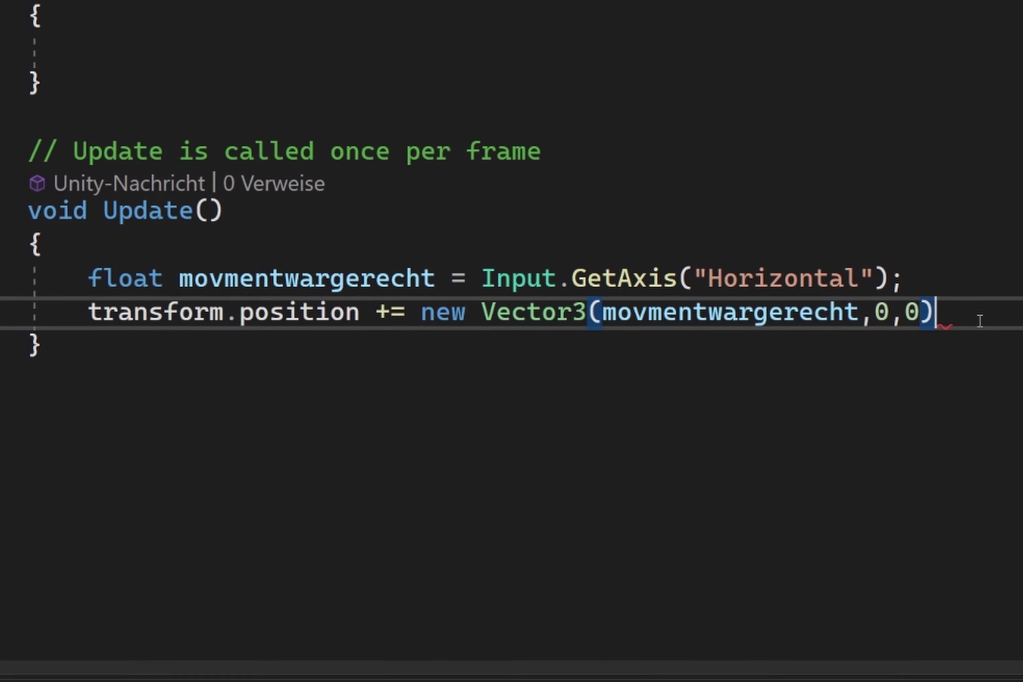
pyautogui.write(';')
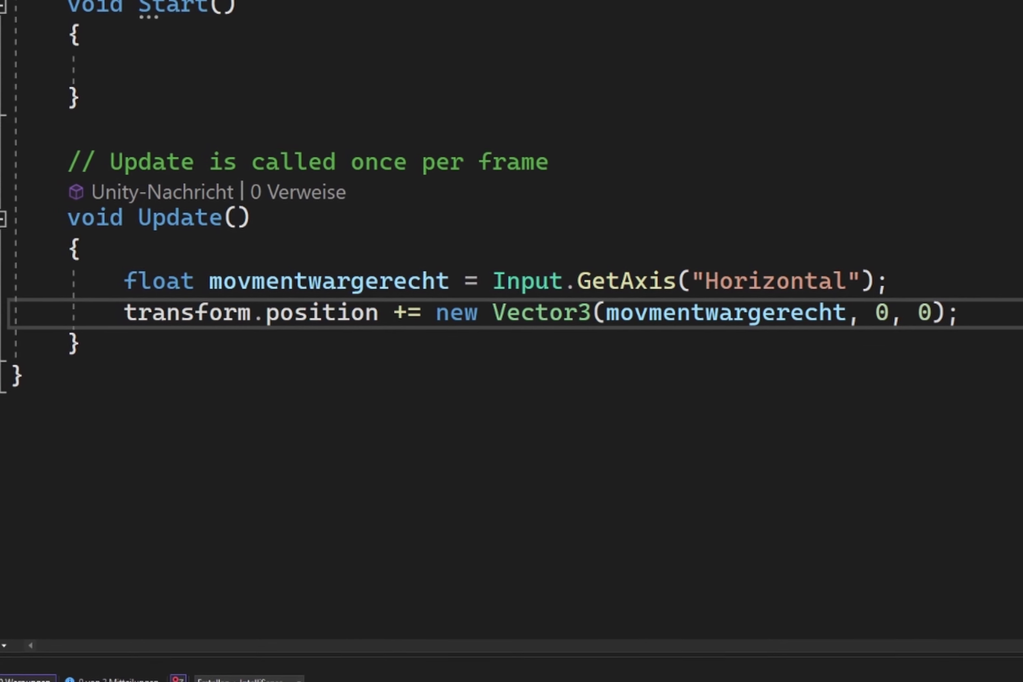
# Multiply the vector by Time.deltaTime and speed to finish the statement
pyautogui.press('BackSpace')
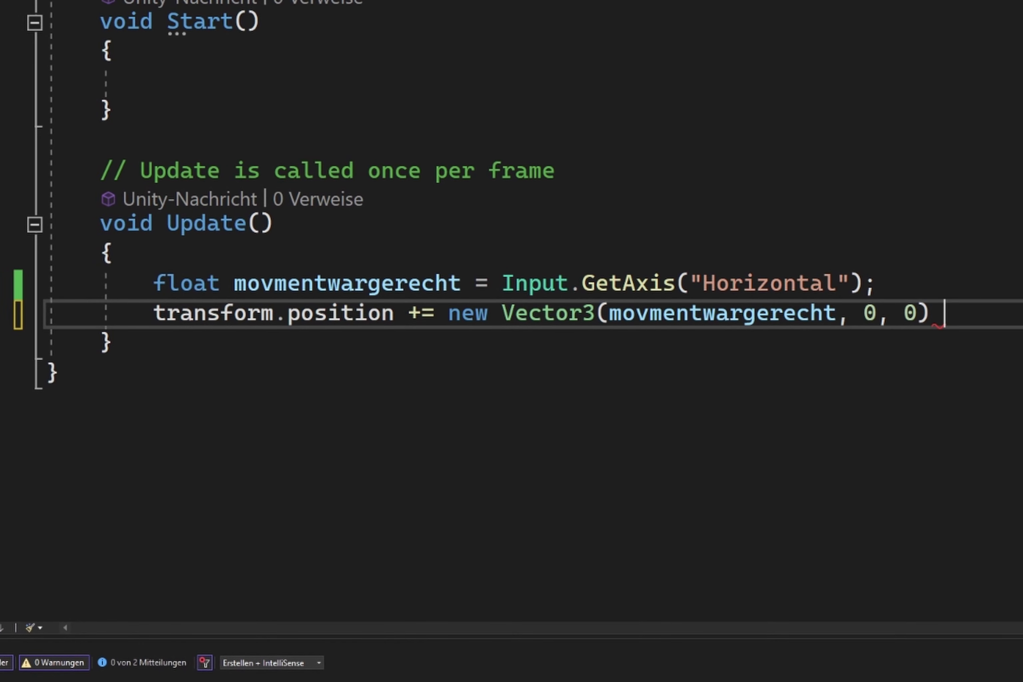
pyautogui.write('*')
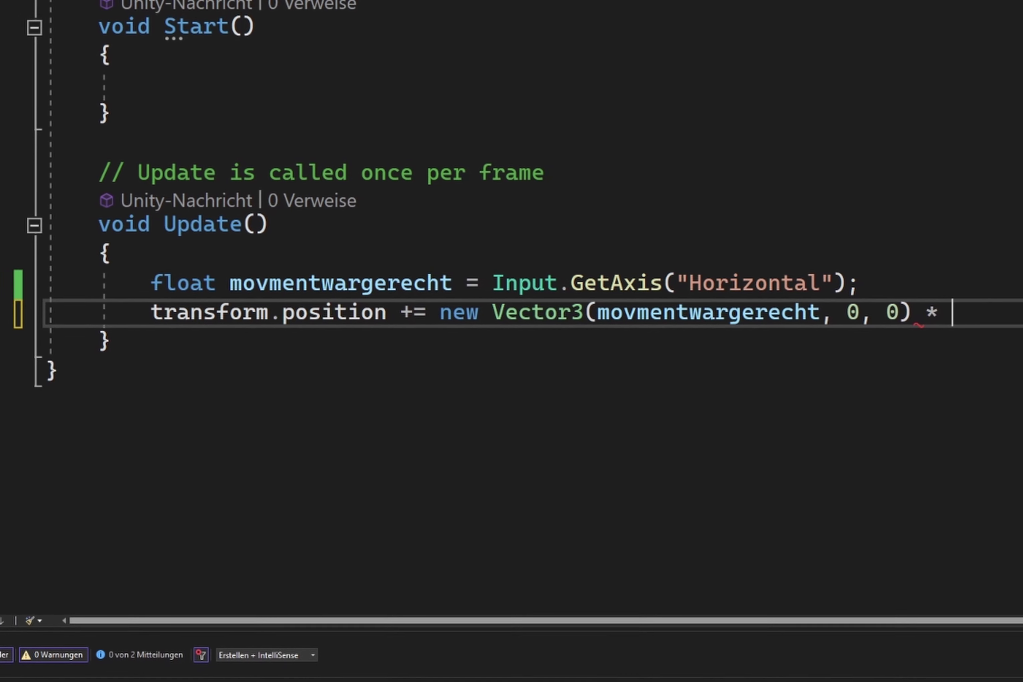
pyautogui.write(' Time')
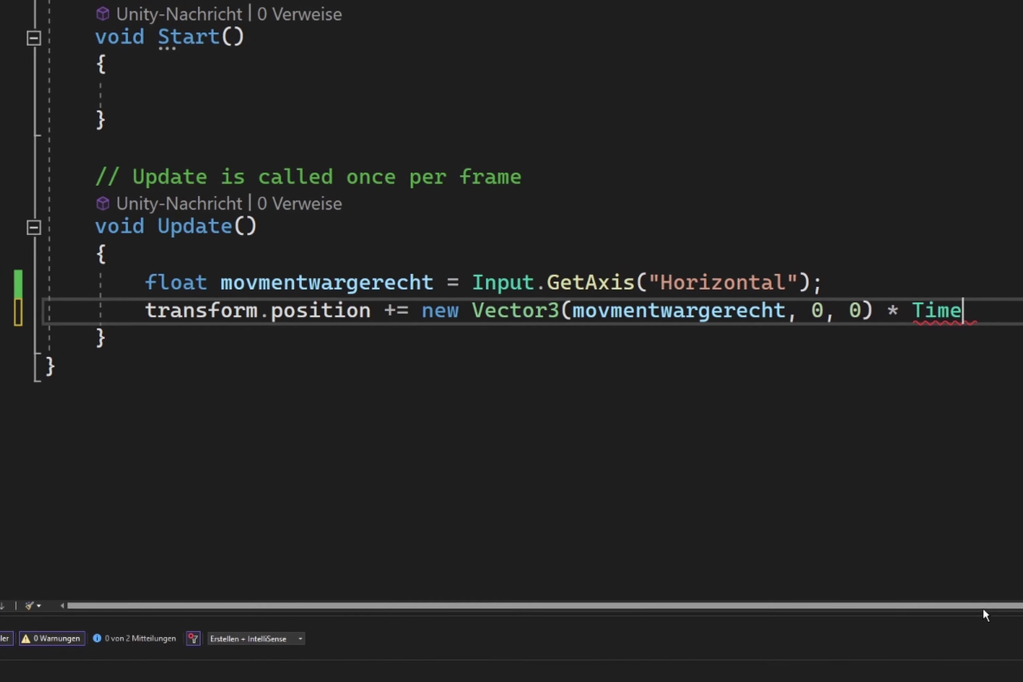
pyautogui.write('.De')
pyautogui.press('Tab')
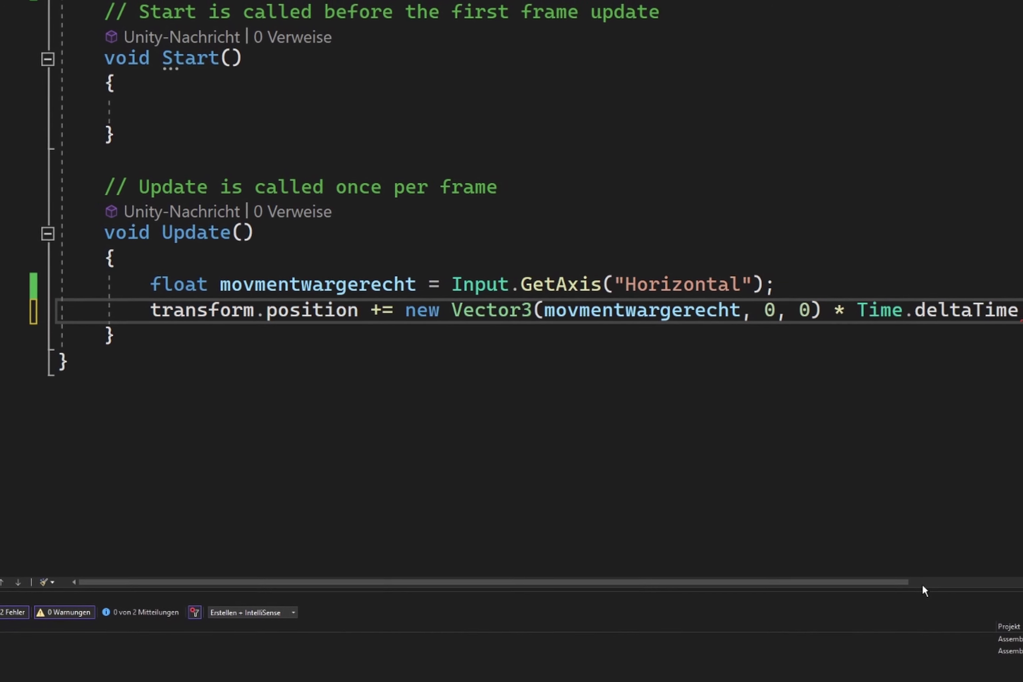
pyautogui.write(' * sp')
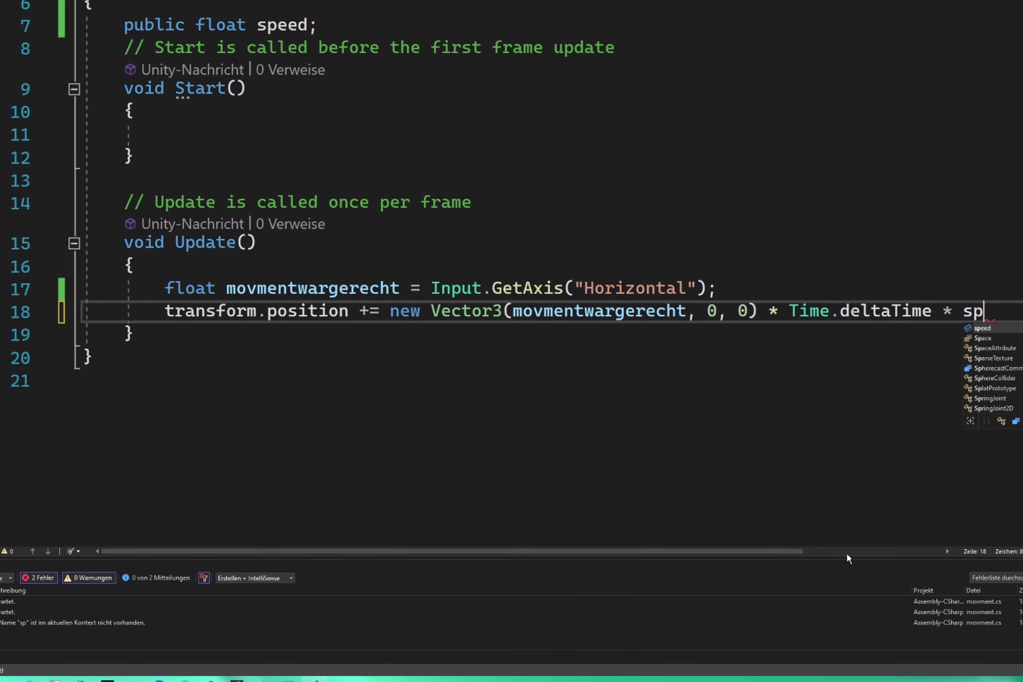
pyautogui.press('Tab')
pyautogui.write(';')
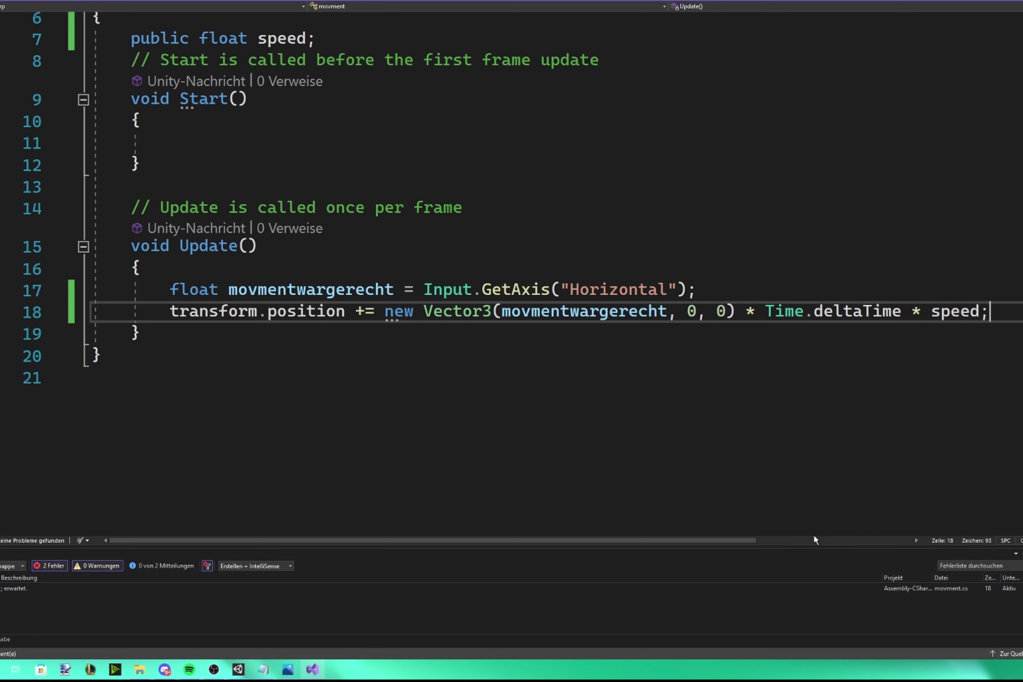
pyautogui.click(479, 379)
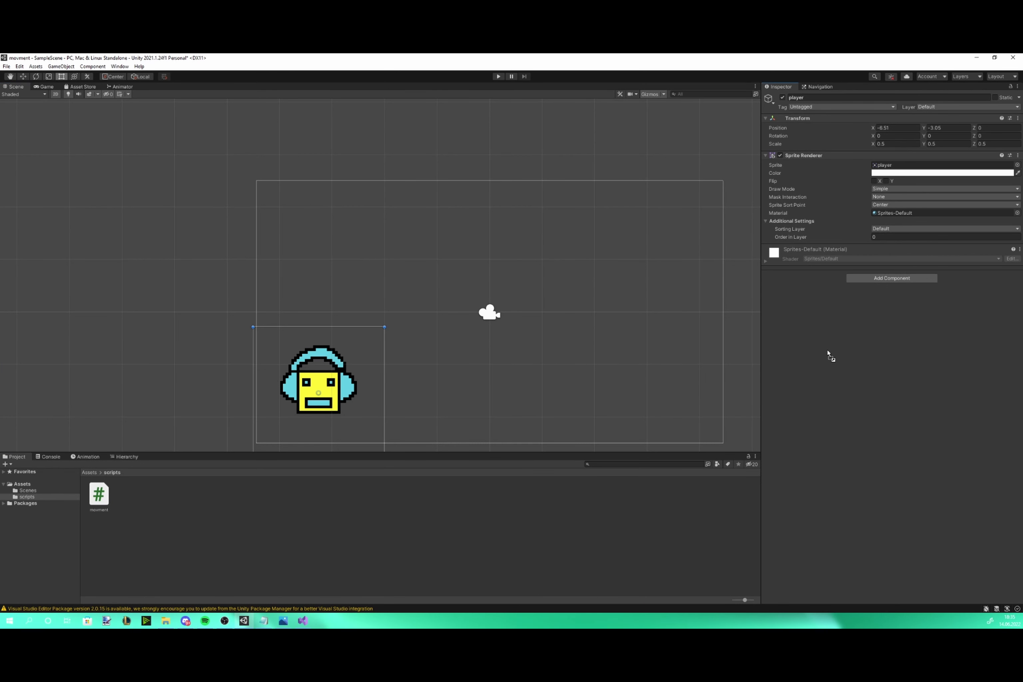
# Attach the movment script to the player and raise its Speed value
pyautogui.moveTo(828, 353); pyautogui.dragTo(818, 348)
pyautogui.click(870, 265)
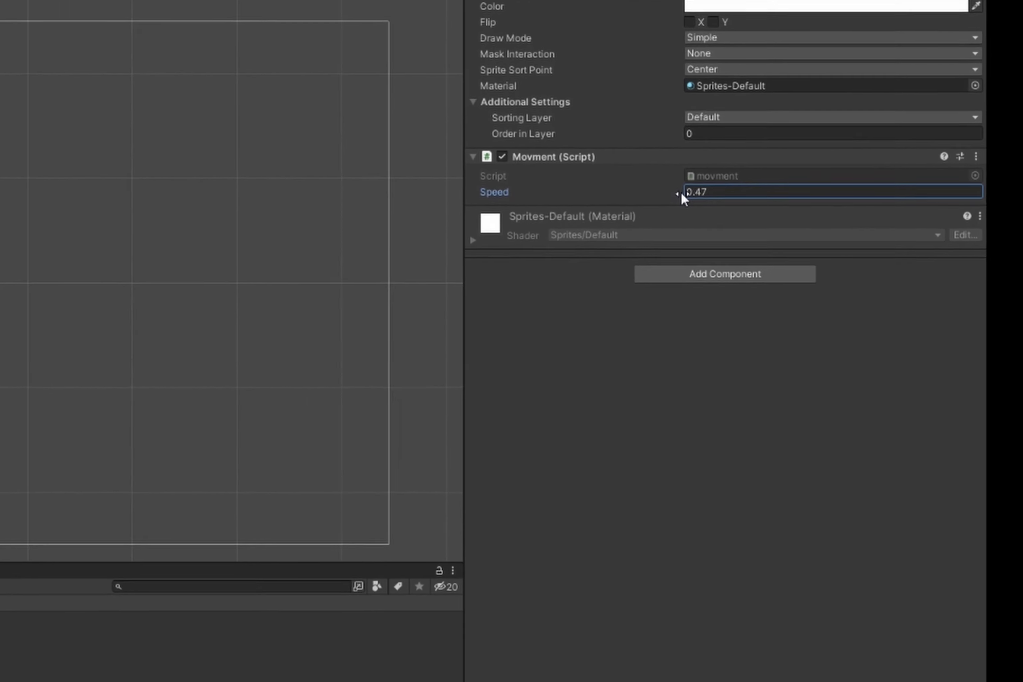
pyautogui.moveTo(680, 192); pyautogui.dragTo(757, 191)
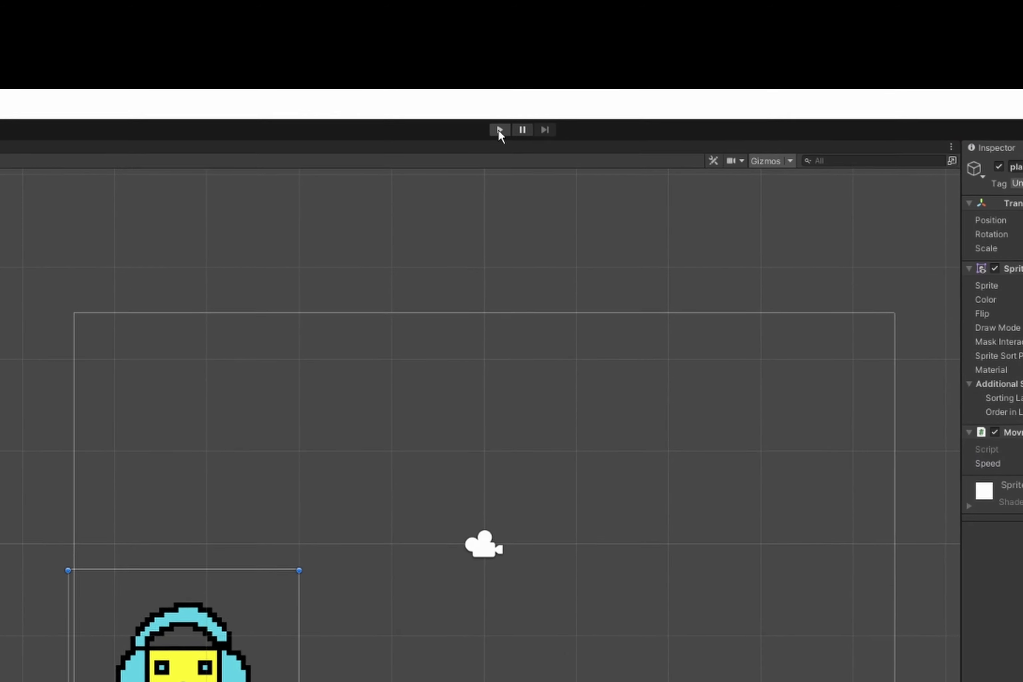
# Play the scene, set Speed to 3, and move the sprite left and right
pyautogui.click(498, 130)
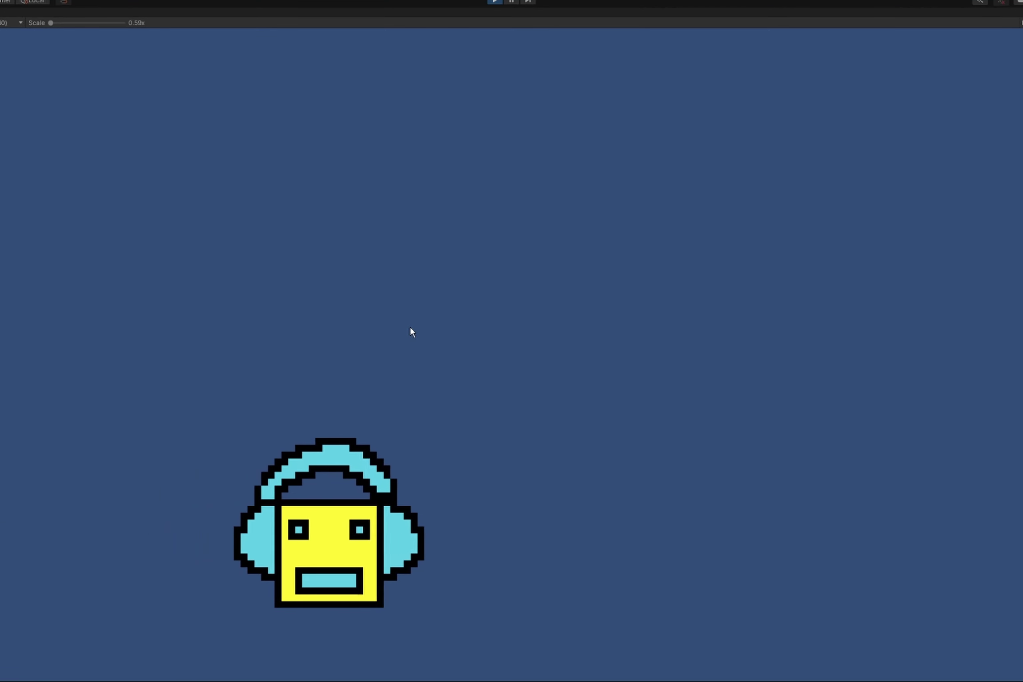
pyautogui.press('Left')
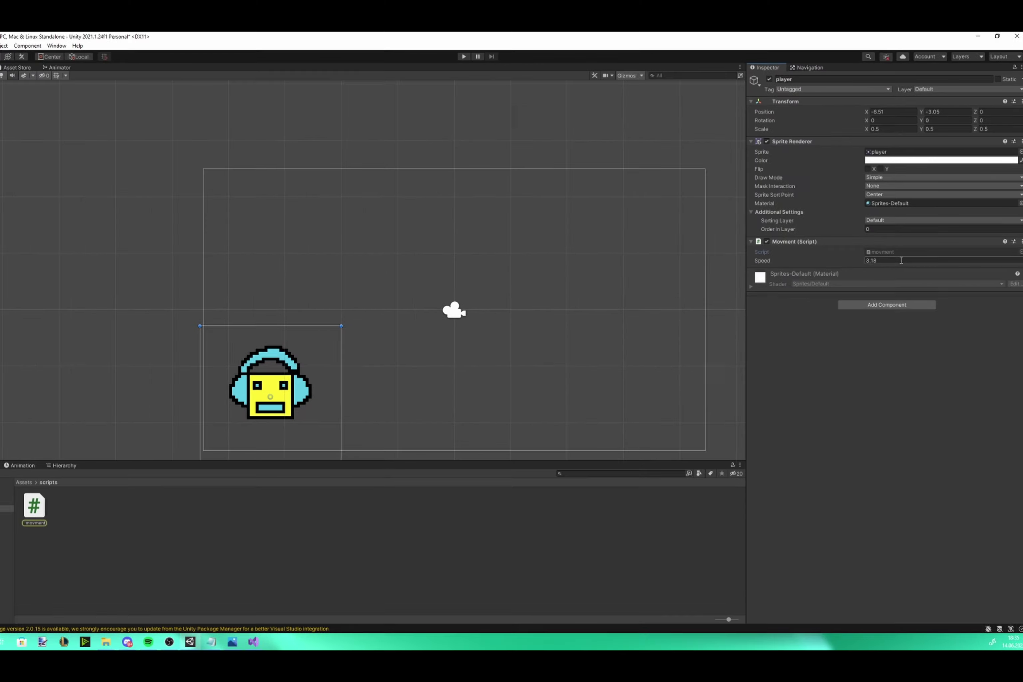
pyautogui.click(901, 260)
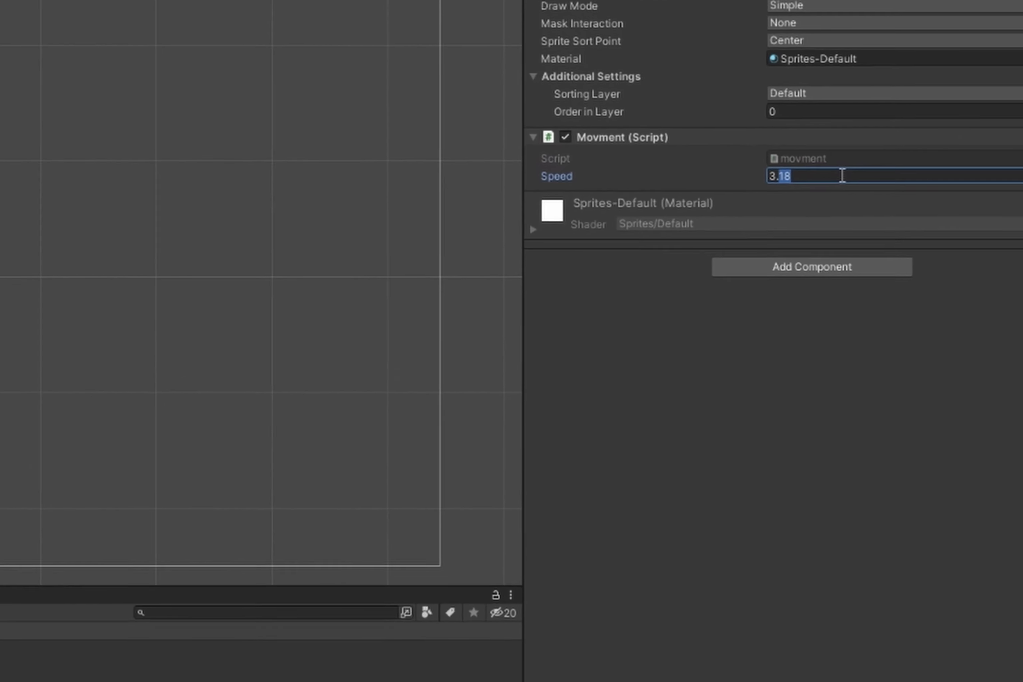
pyautogui.write('3')
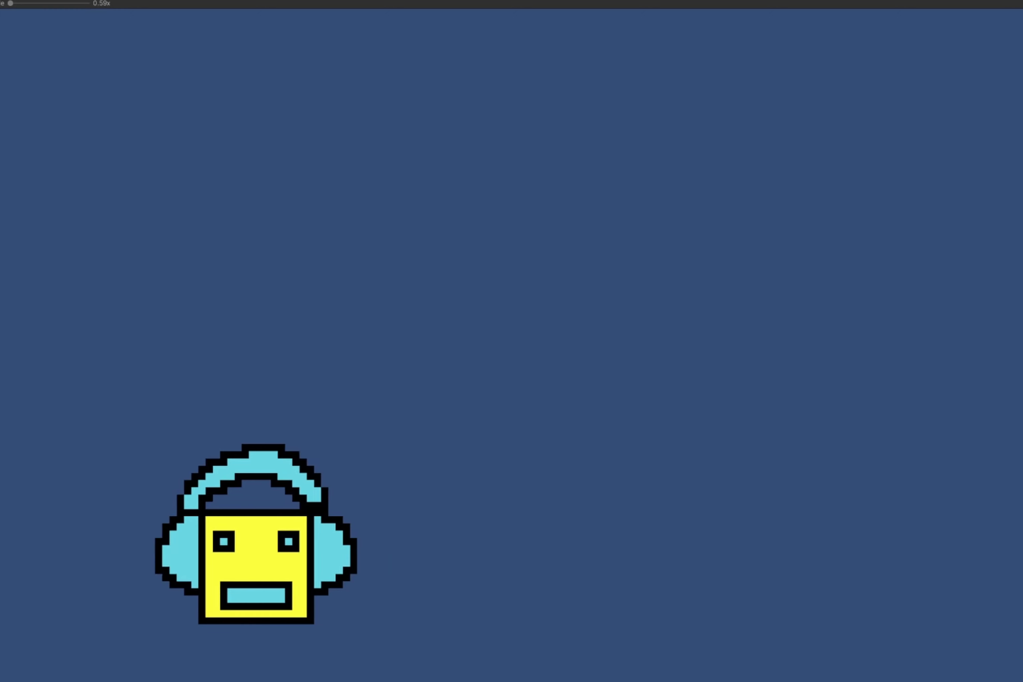
pyautogui.press('Left')
pyautogui.press('Right')
pyautogui.press('Left')
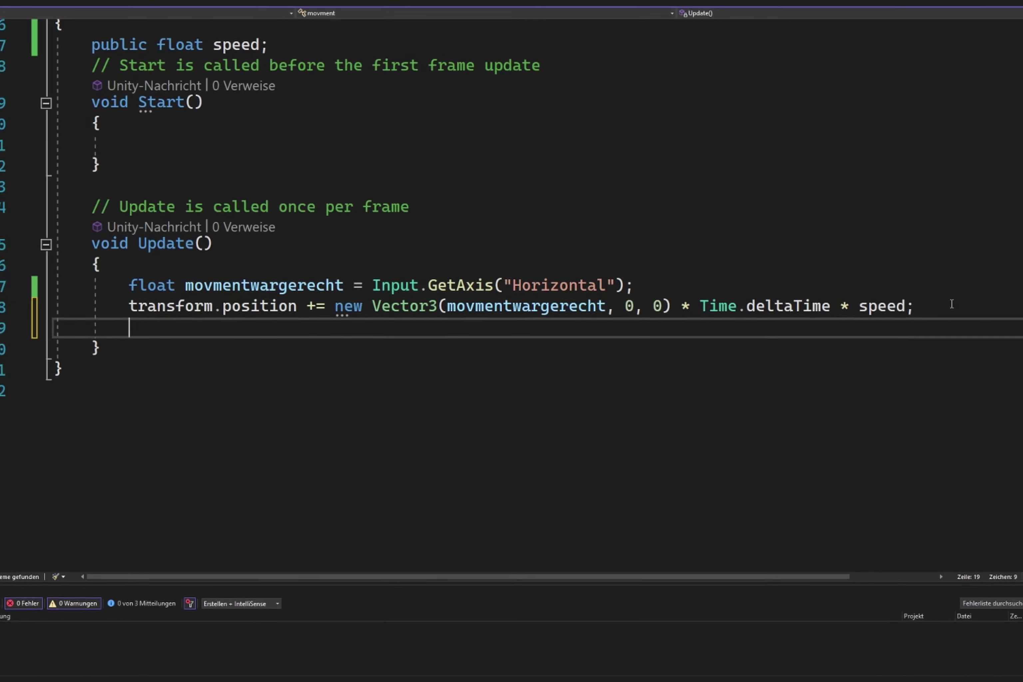
# Declare float Vertical = Input.GetAxis("Vertical") below the horizontal movement
pyautogui.press('Return')
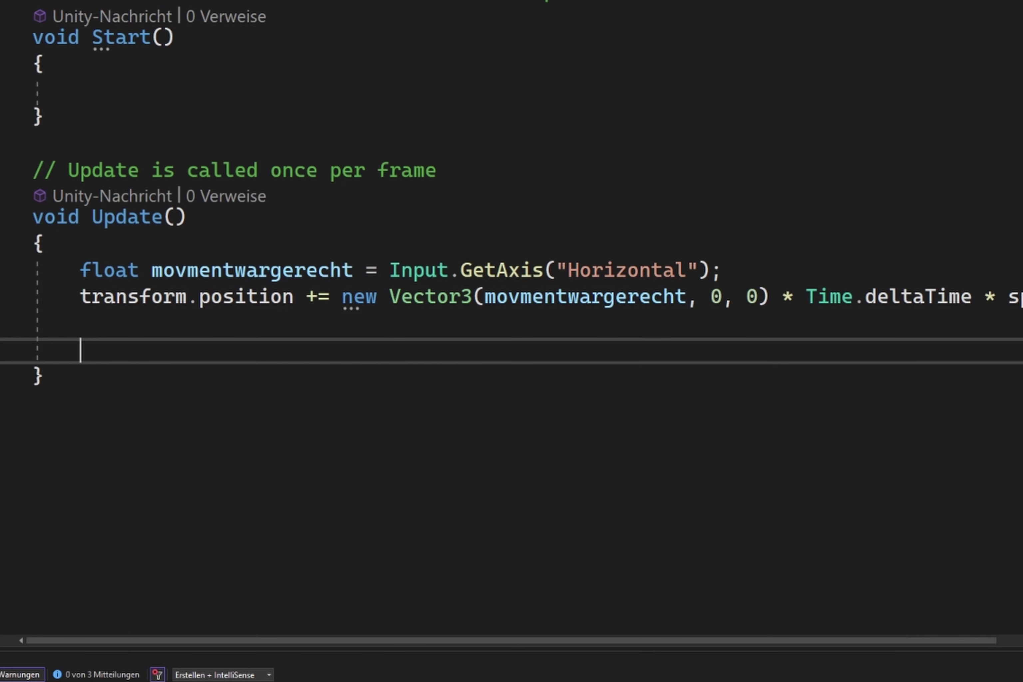
pyautogui.write('float')
pyautogui.hotkey('ctrl', 'shift', 'Left')
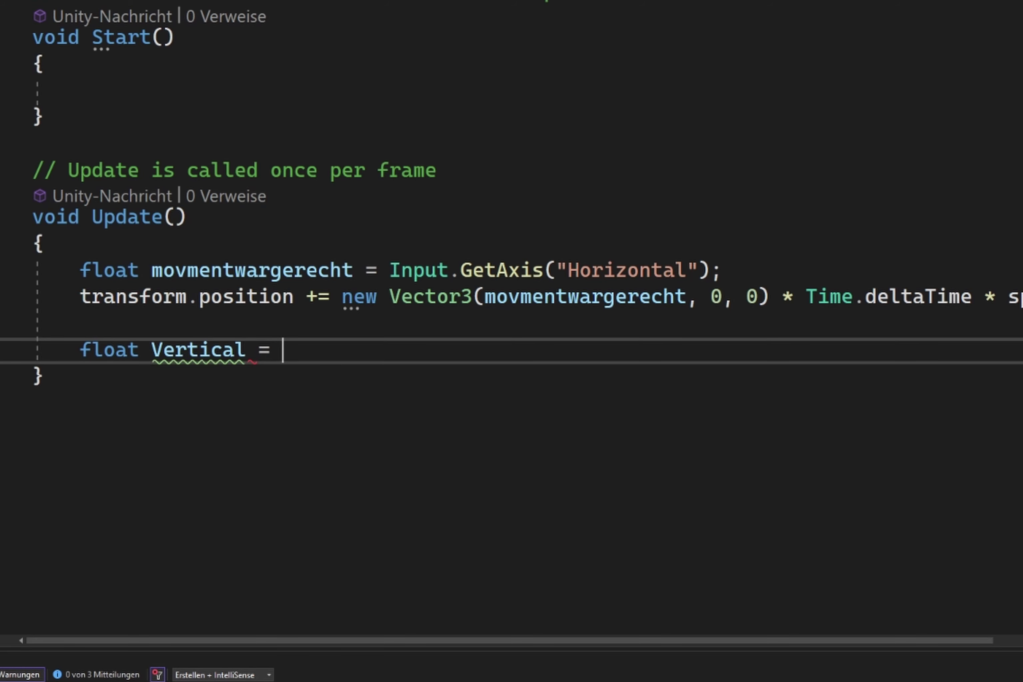
pyautogui.press('Tab')
pyautogui.write('.Get')
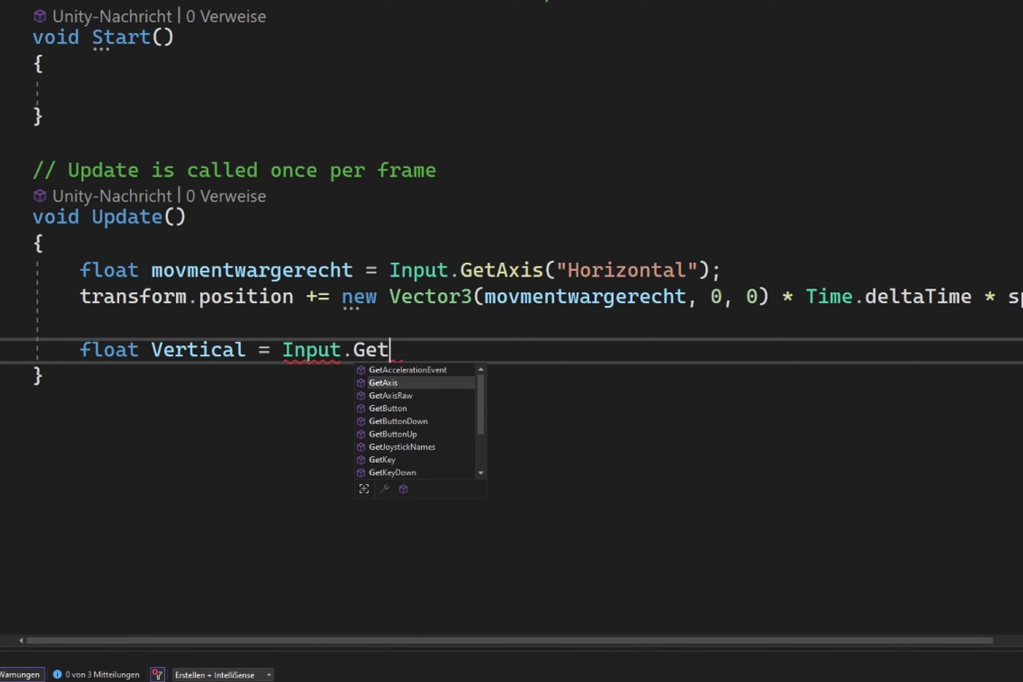
pyautogui.press('Tab')
pyautogui.write('("')
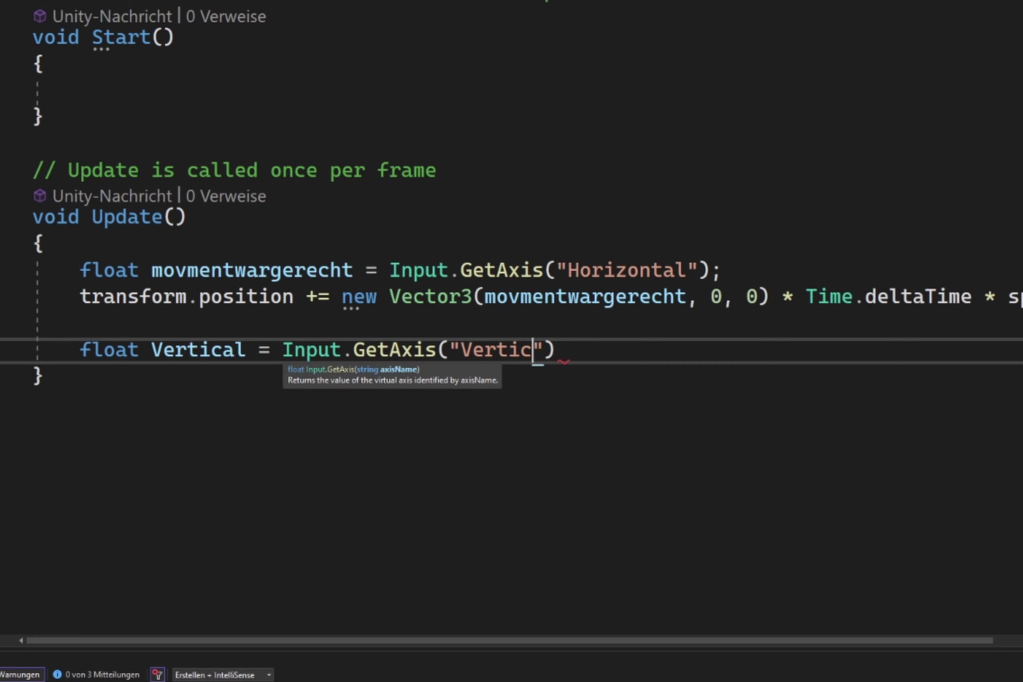
pyautogui.click(699, 354)
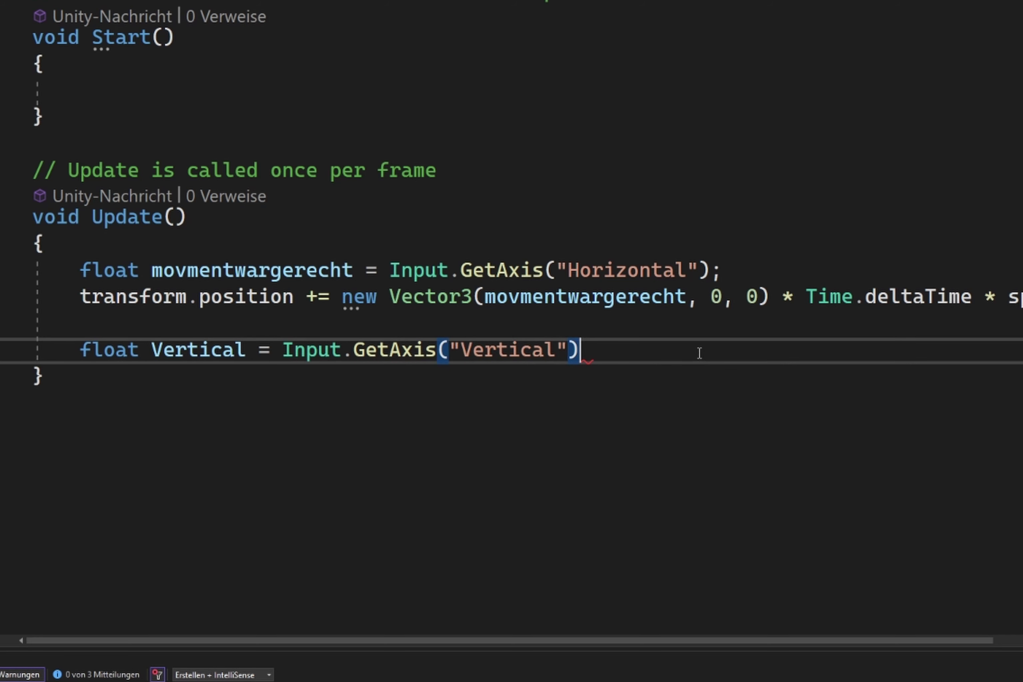
# Start a transform.position += new Vector3(0, Vertical, ...) line
pyautogui.press('Return')
pyautogui.write('t')
pyautogui.press('Tab')
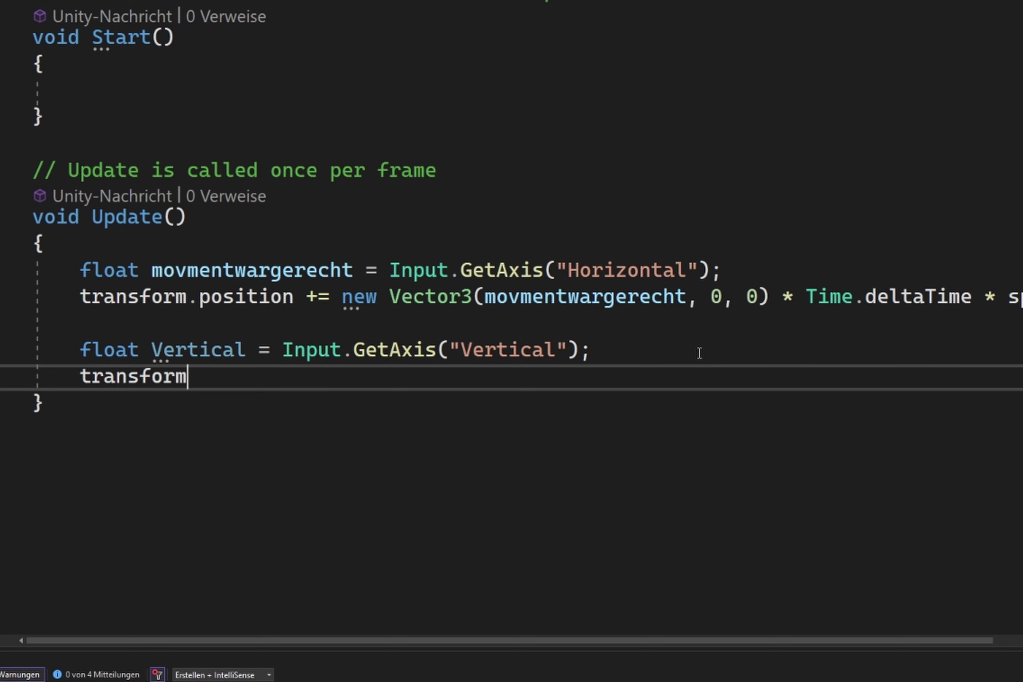
pyautogui.write('.po')
pyautogui.press('Tab')
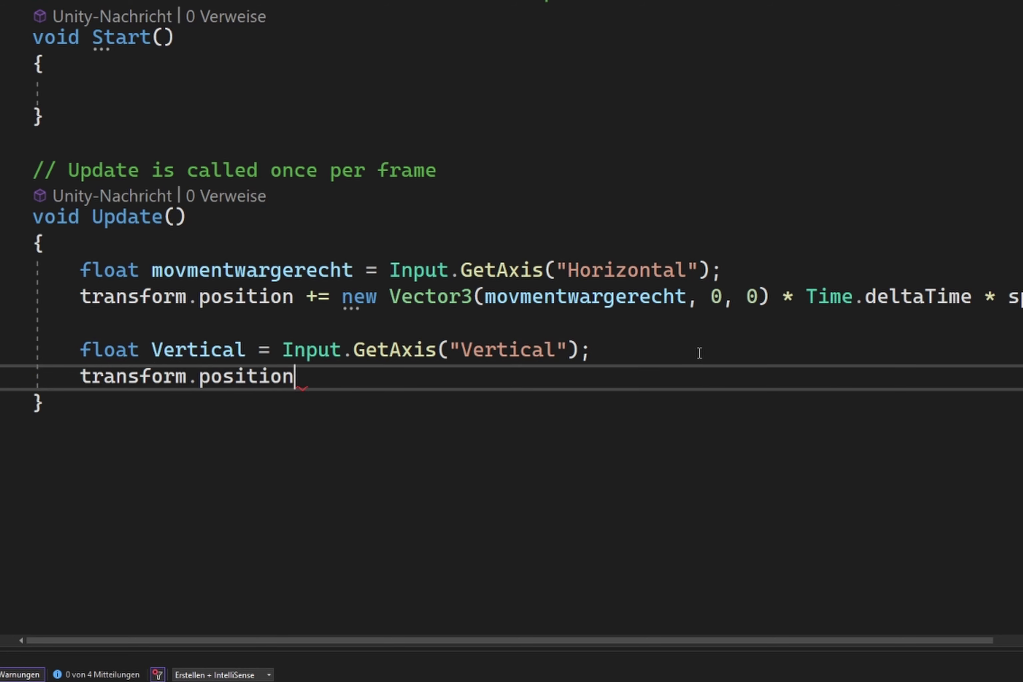
pyautogui.write(' += n')
pyautogui.write('ew ')
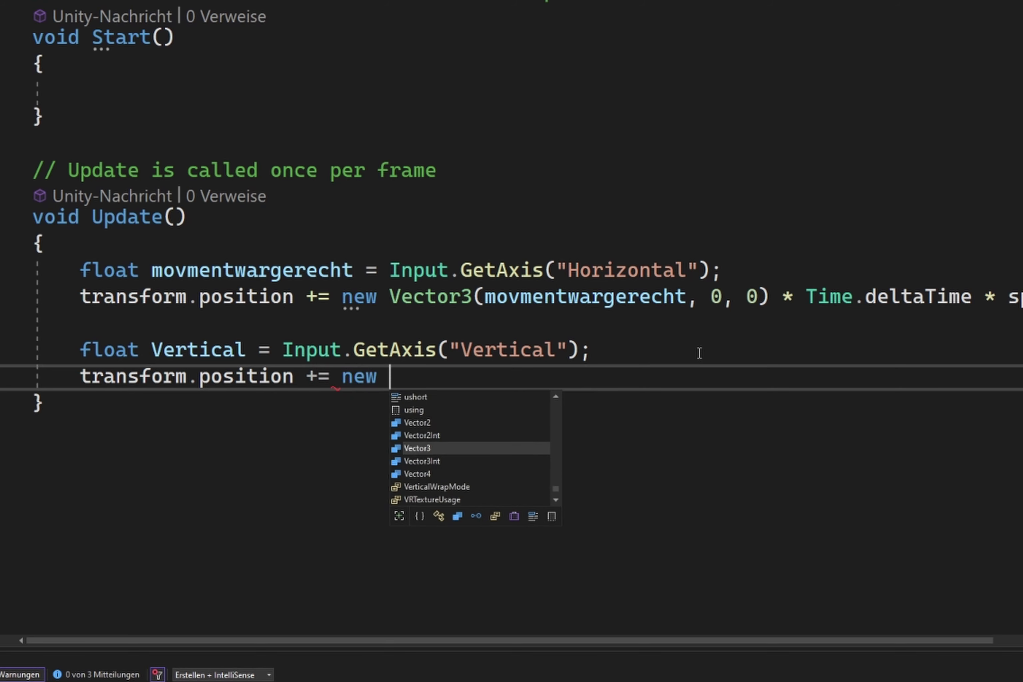
pyautogui.write('Vec')
pyautogui.press('Tab')
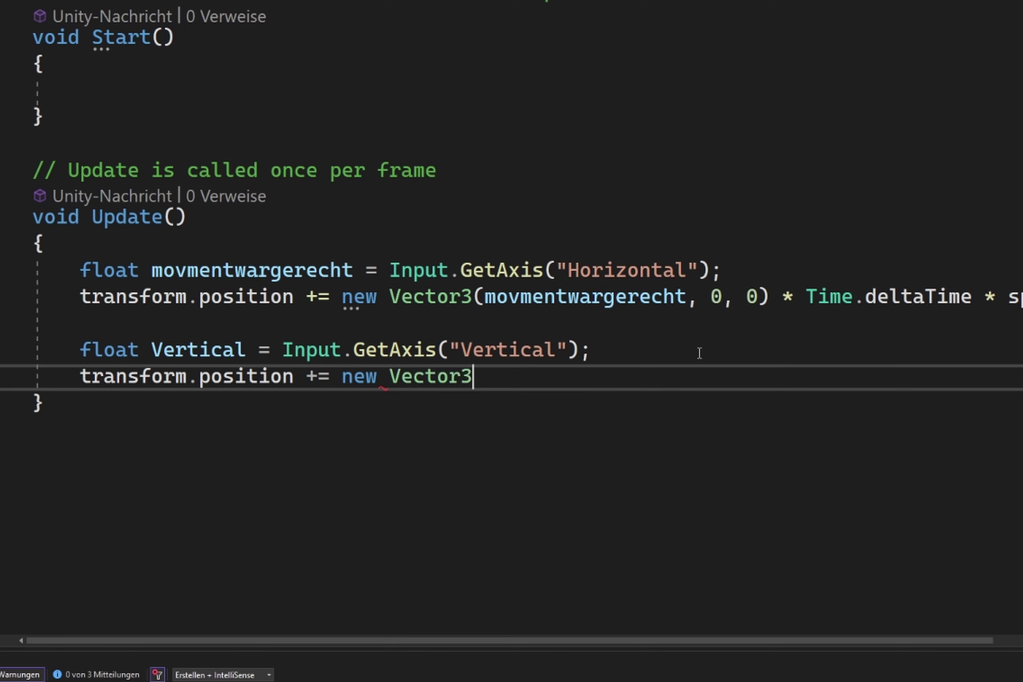
pyautogui.write('(0,')
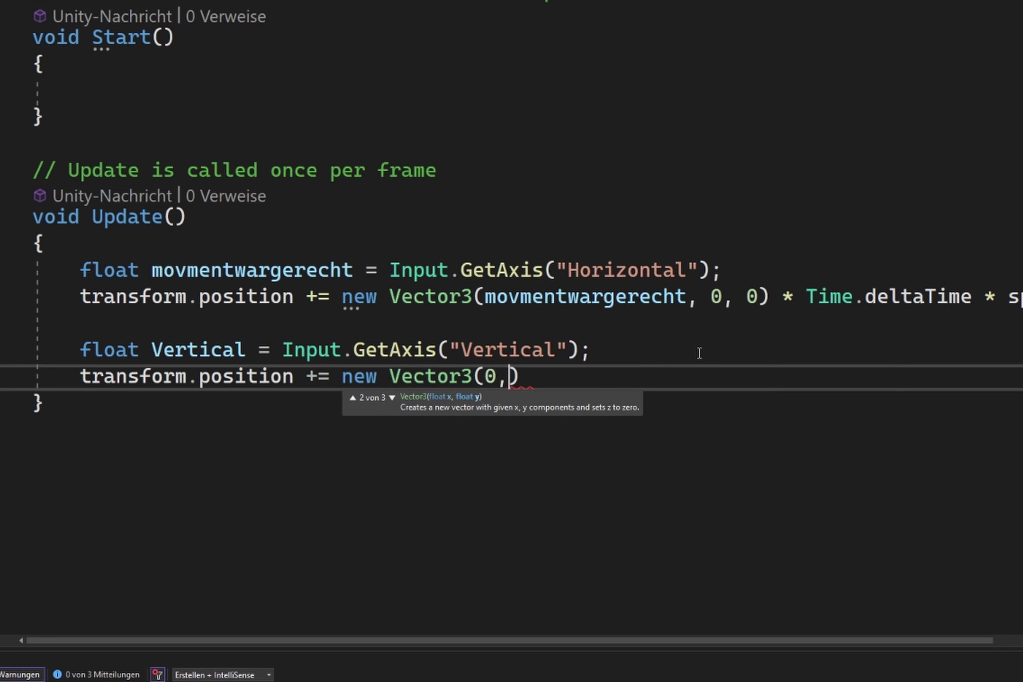
pyautogui.write('Ver')
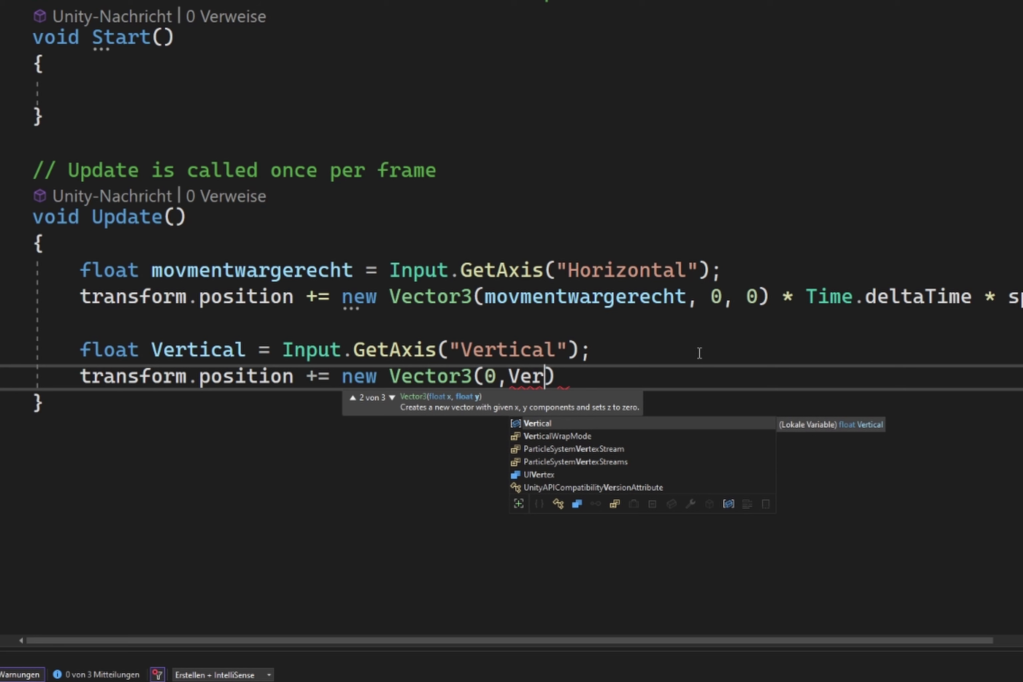
pyautogui.press('Tab')
# Complete the vector with a 0 z value, multiply by Time.deltaTime and speed, and save
pyautogui.click(622, 424)
pyautogui.click(608, 372)
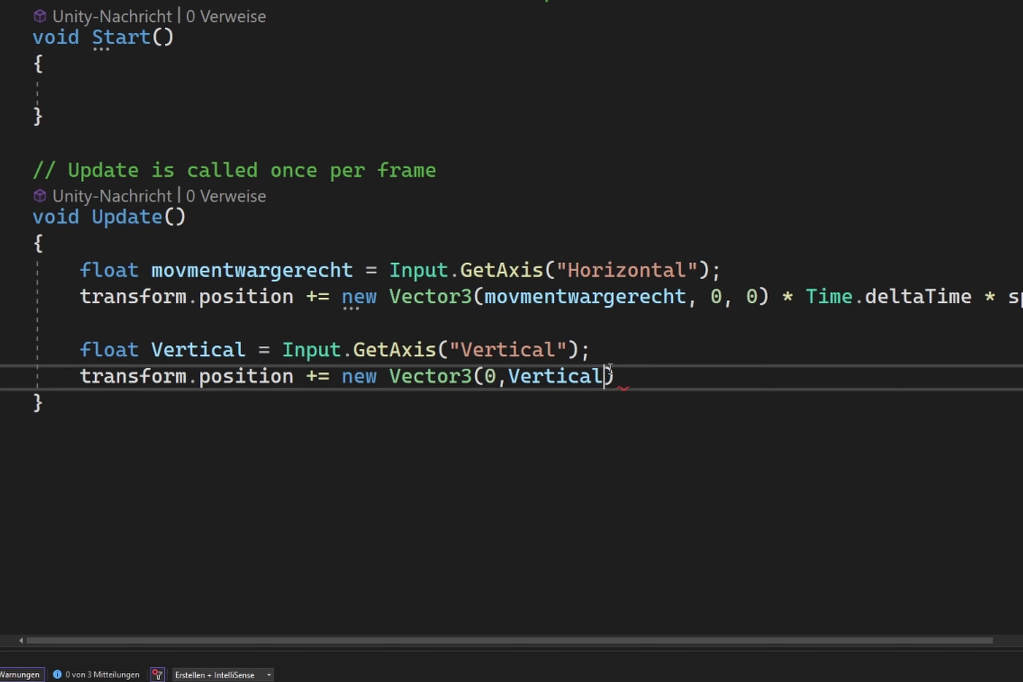
pyautogui.write(',0')
pyautogui.click(665, 389)
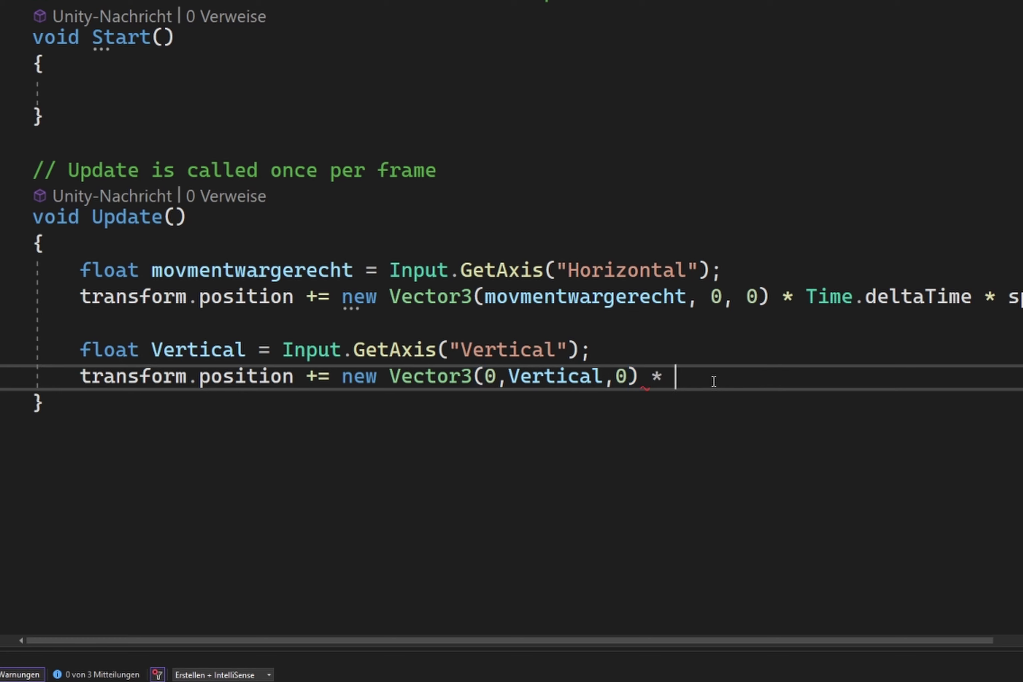
pyautogui.write('Time')
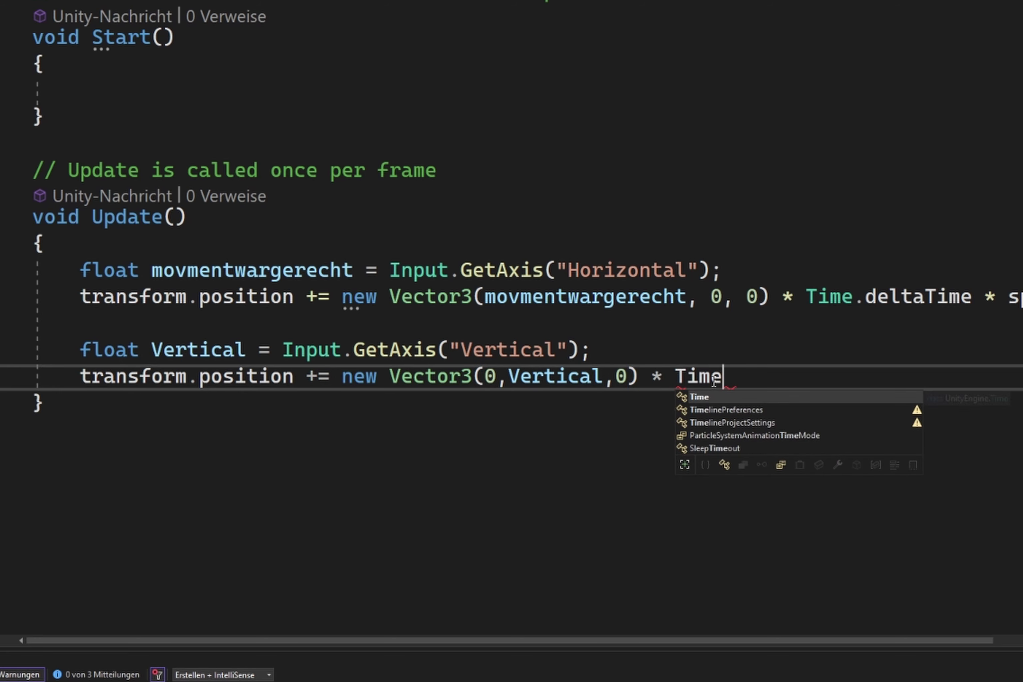
pyautogui.write('.de')
pyautogui.press('Tab')
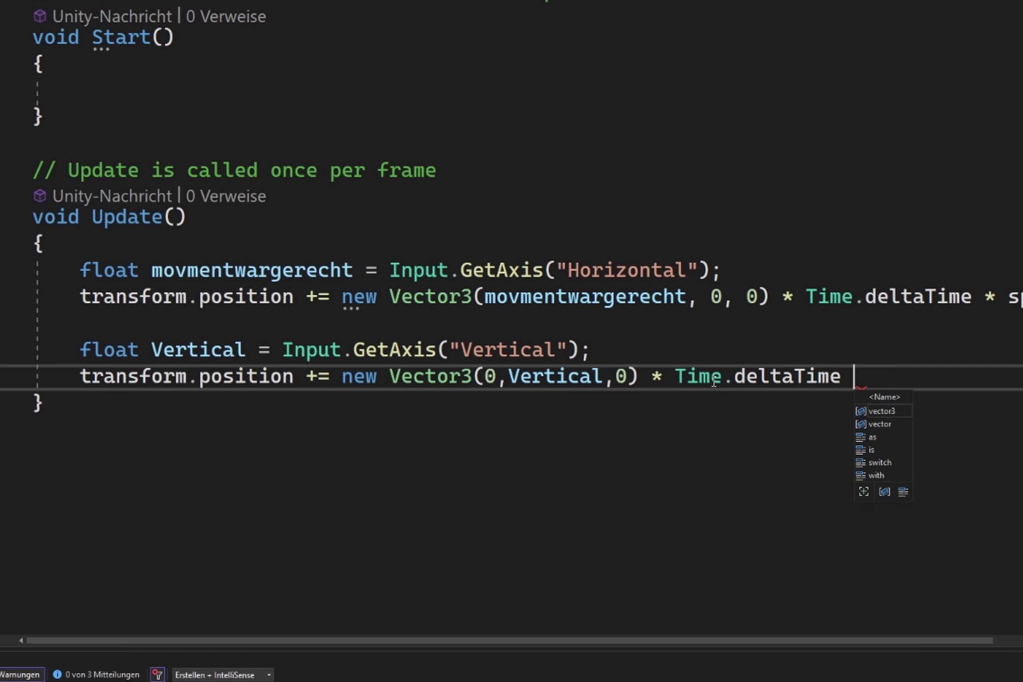
pyautogui.write('* sp')
pyautogui.write('e')
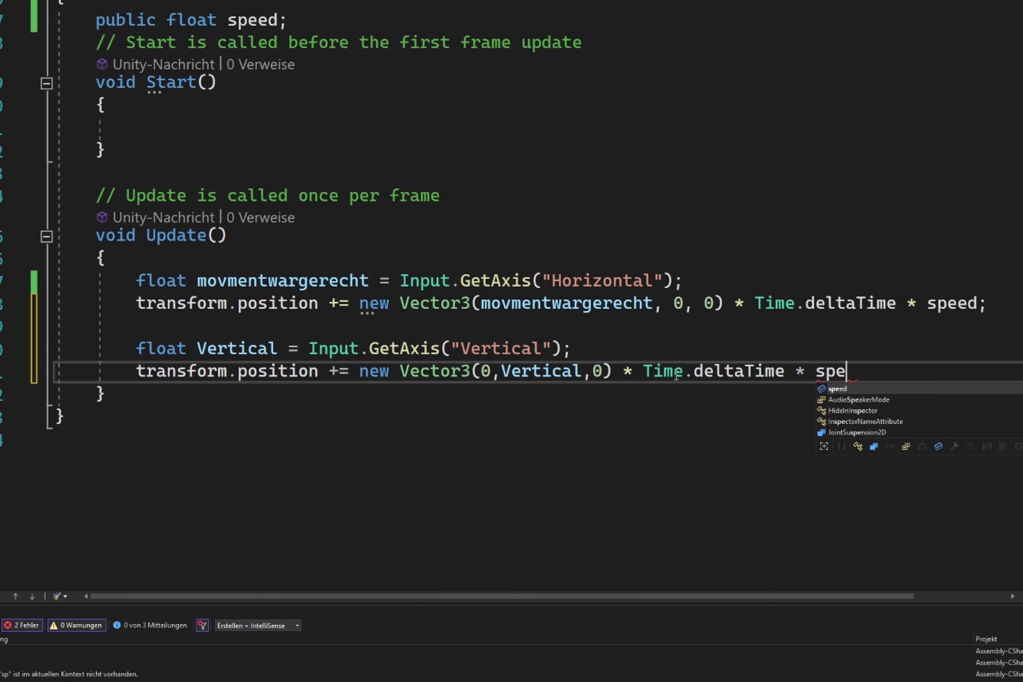
pyautogui.write('ed;')
pyautogui.hotkey('ctrl', 's')
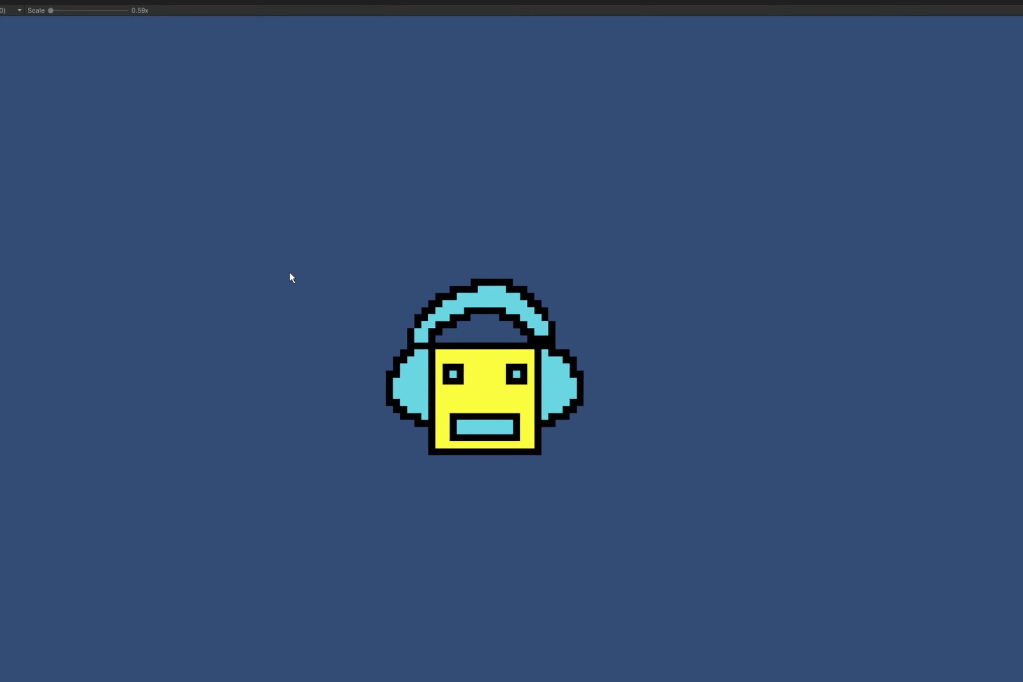
# Steer the character down, right, up and left twice with the arrow keys
pyautogui.press('Down')
pyautogui.press('Right')
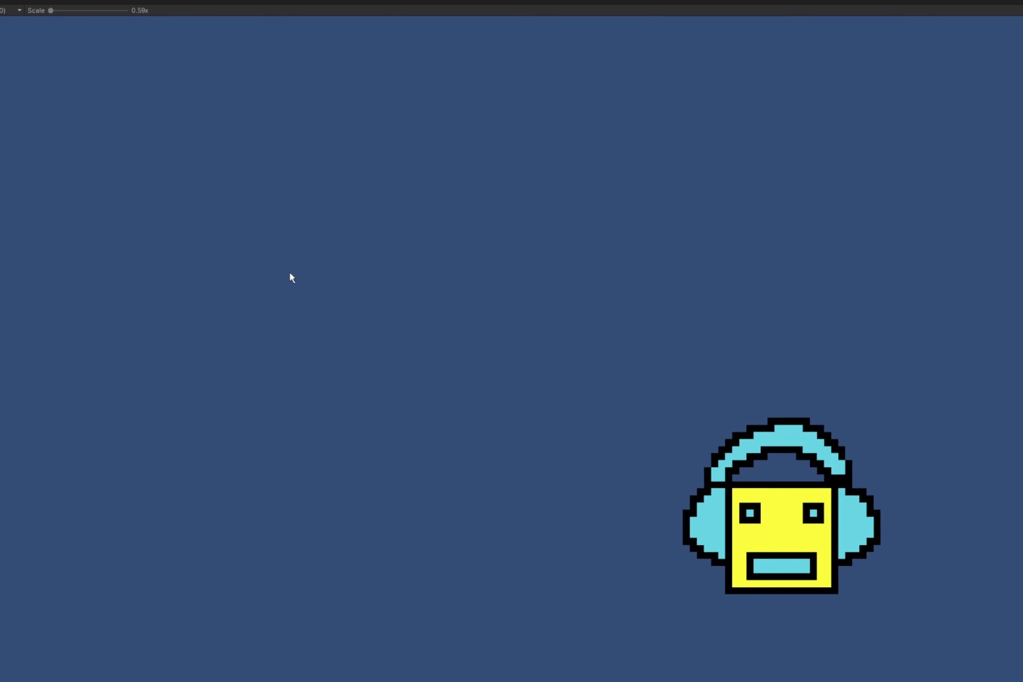
pyautogui.press('Up')
pyautogui.press('Left')
pyautogui.press('Down')
pyautogui.press('Right')
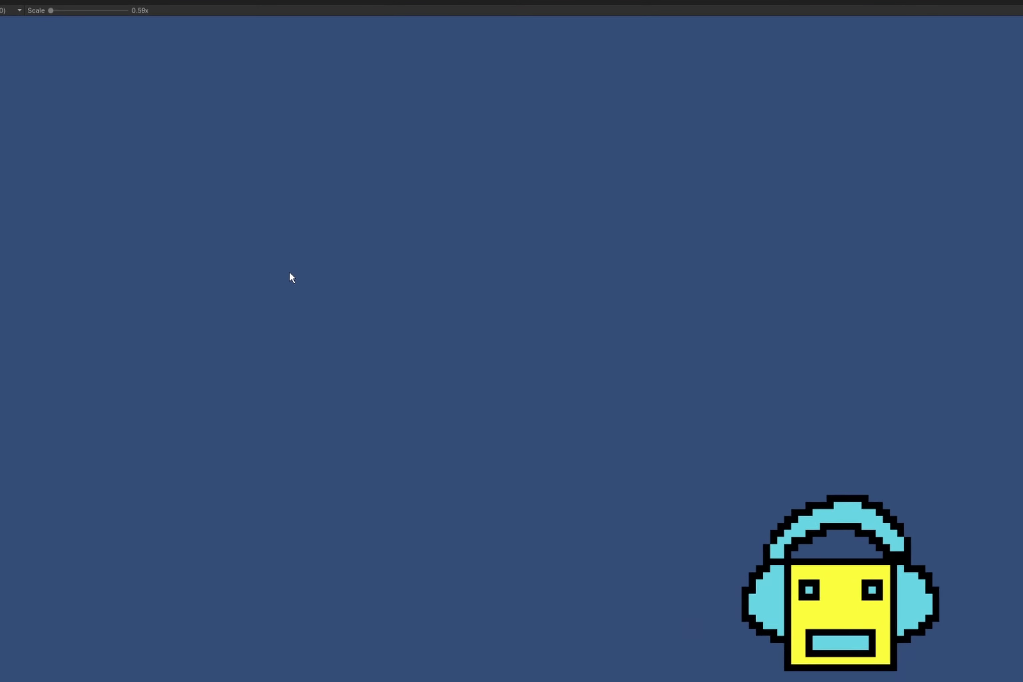
pyautogui.press('Up')
pyautogui.press('Left')
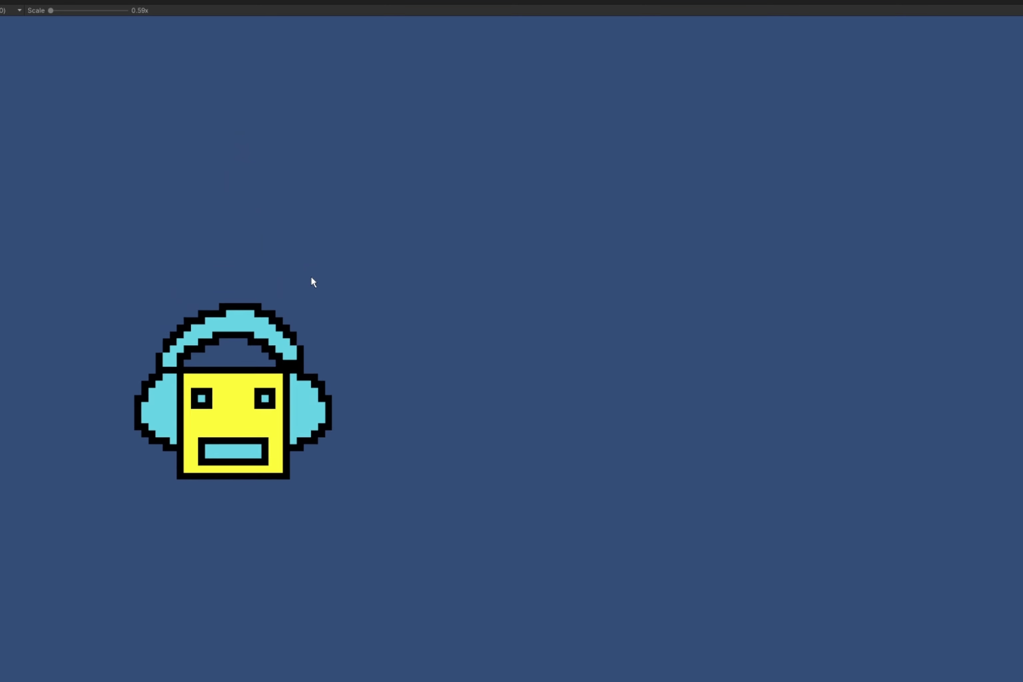